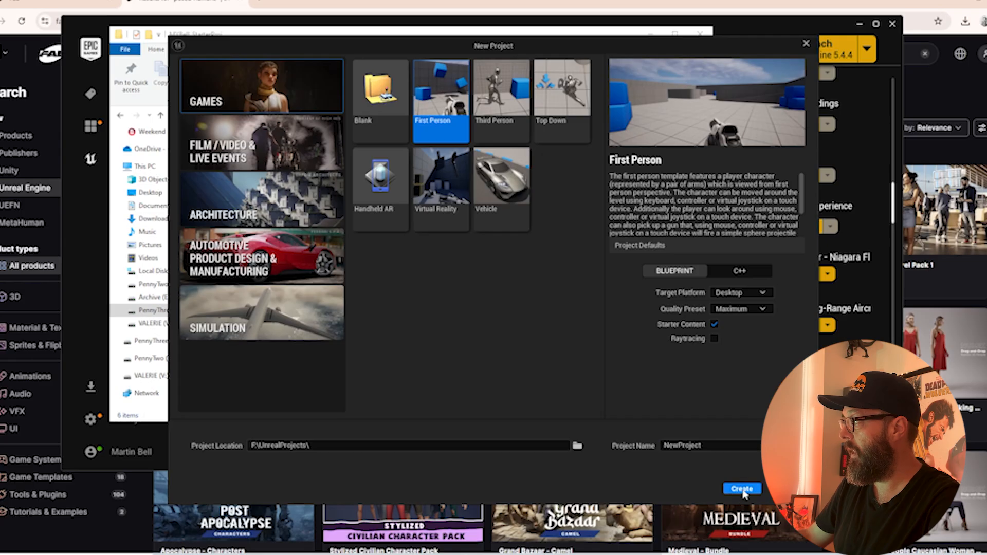
Create a First Person Blueprint project named NewProject in F:\UnrealProjects with Desktop target, Maximum quality and starter content
click(742, 490)
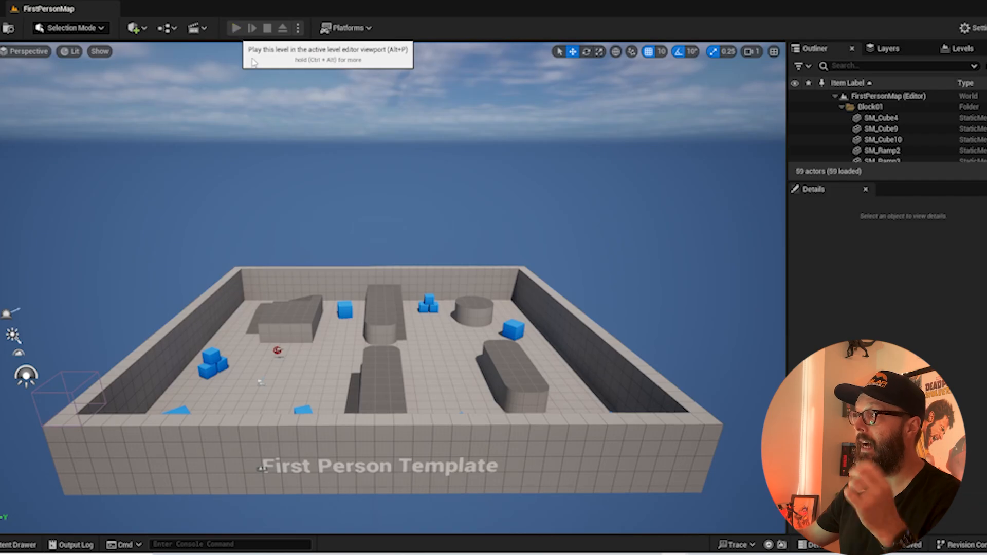
Play the level in the editor viewport and walk the character over to the floating rifle to pick it up
key(alt+p)
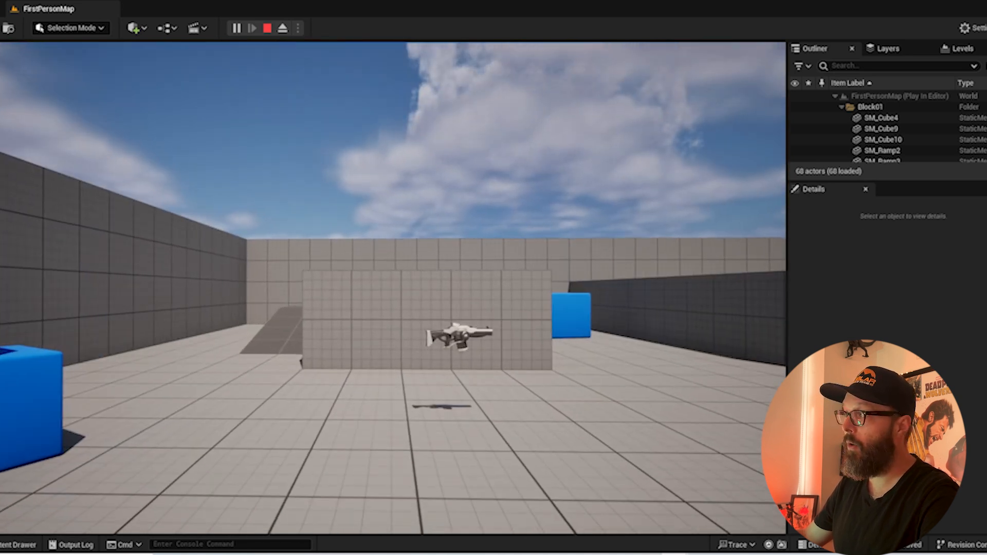
key(s)
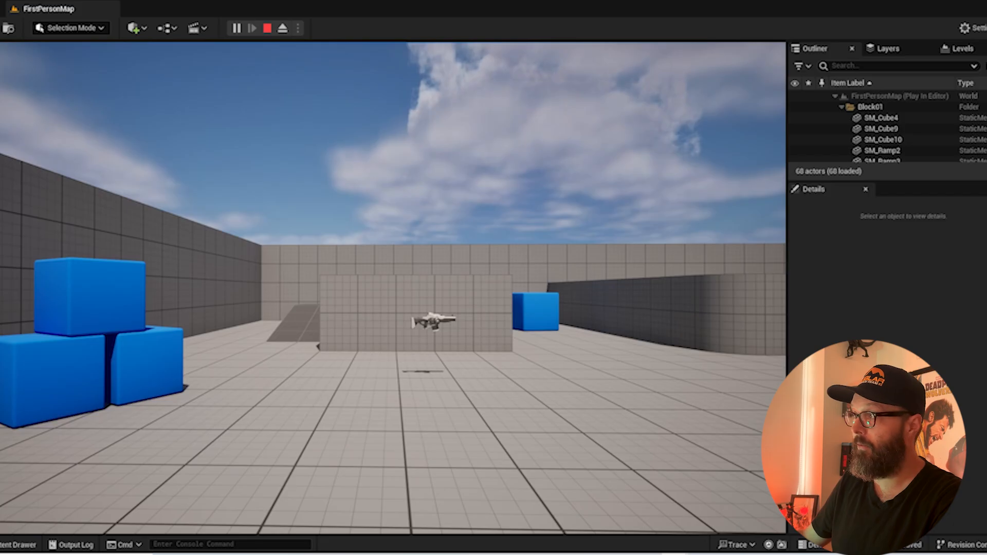
key(w)
key(s)
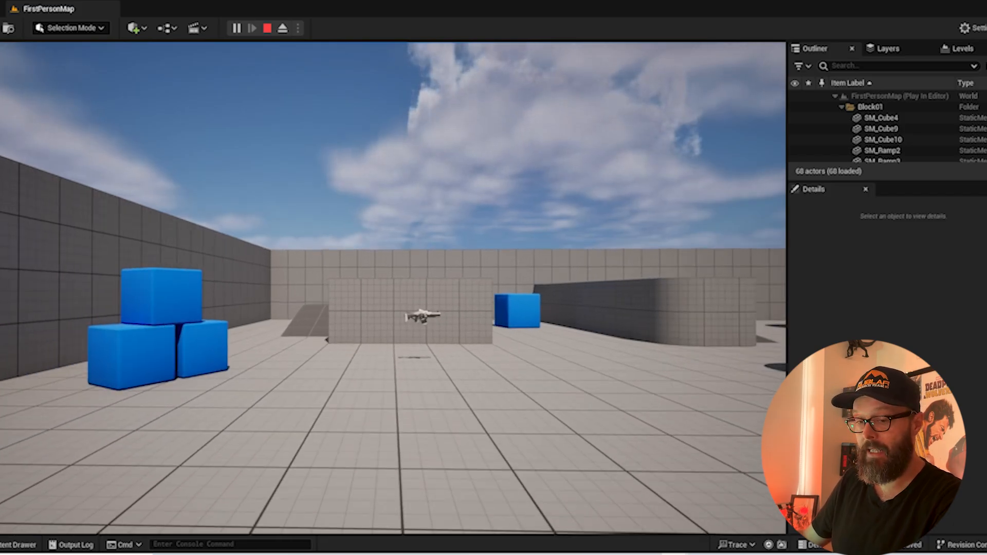
key(a)
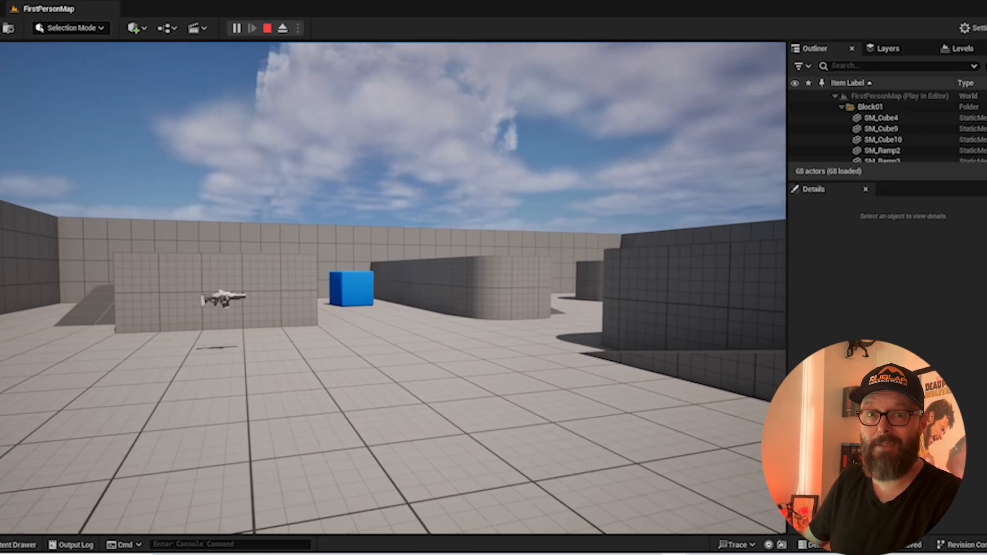
key(w)
key(a)
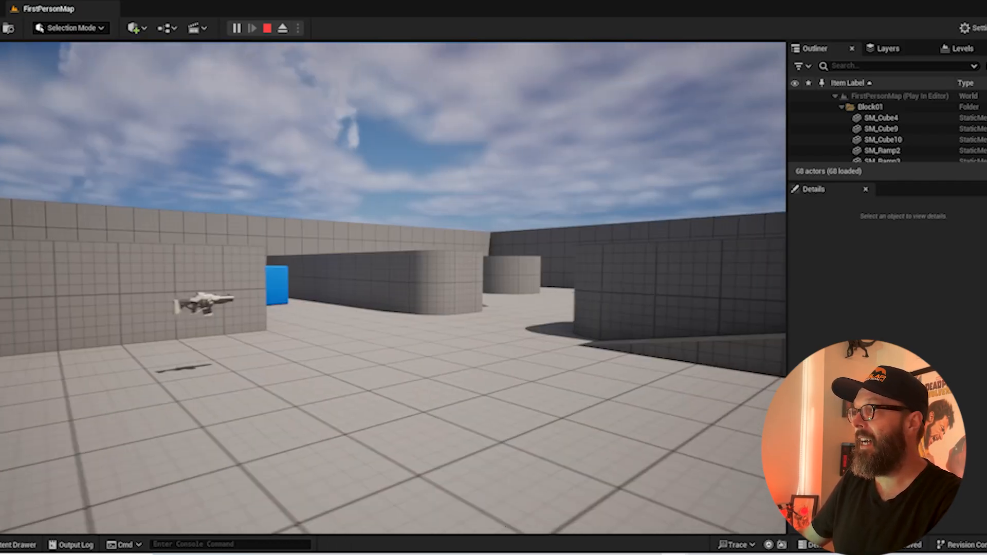
key(w)
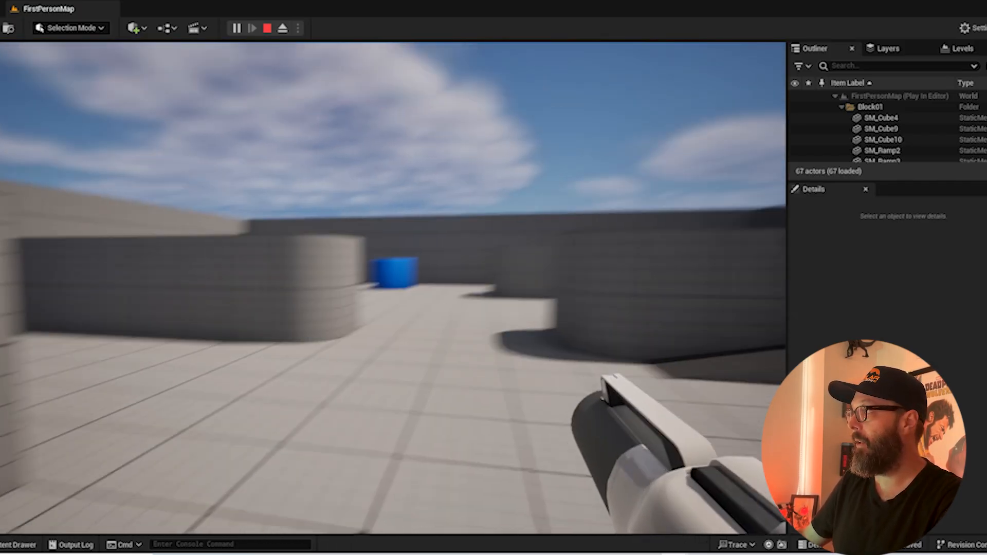
Test-fire the rifle repeatedly while moving the character forward between the curved walls
click(393, 288)
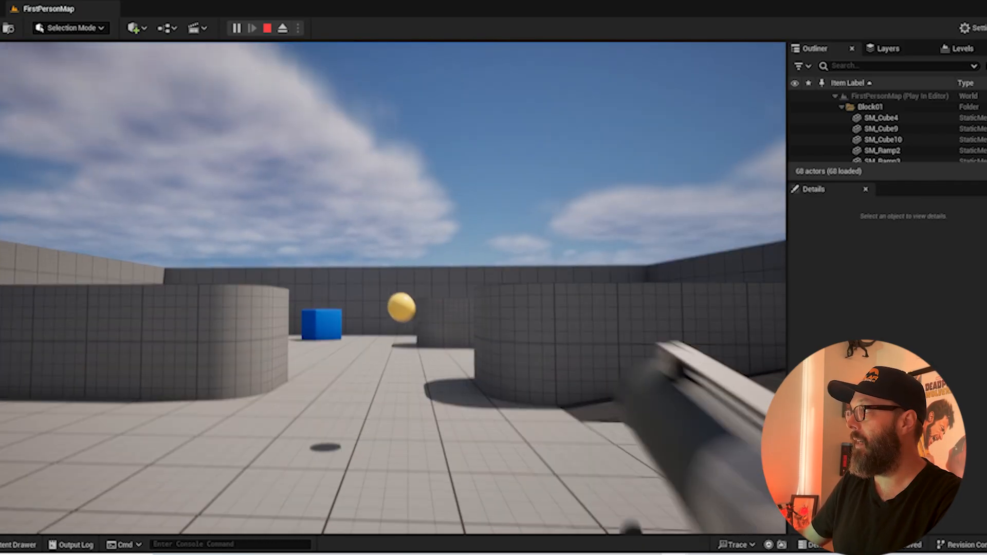
key(w)
click(393, 288)
key(w)
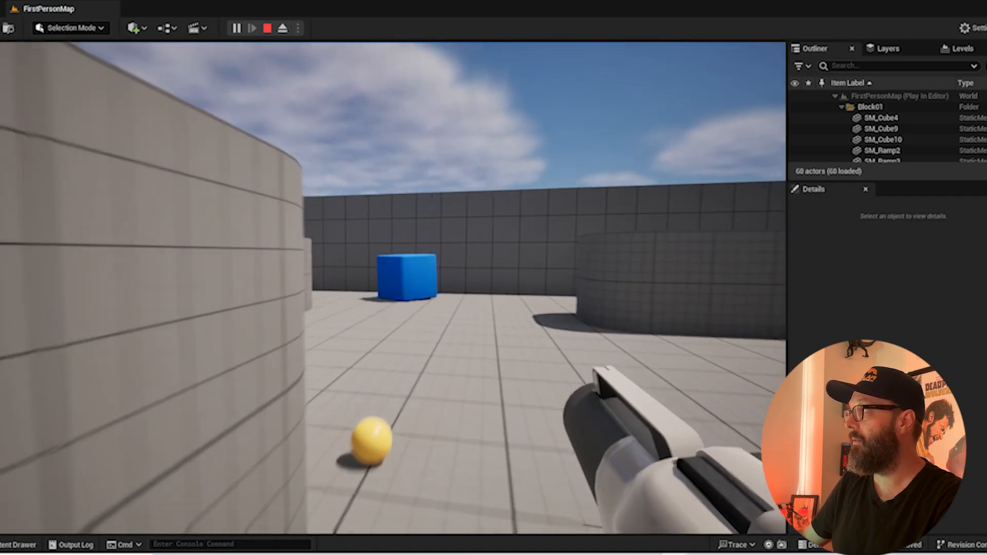
click(392, 288)
click(393, 288)
key(w)
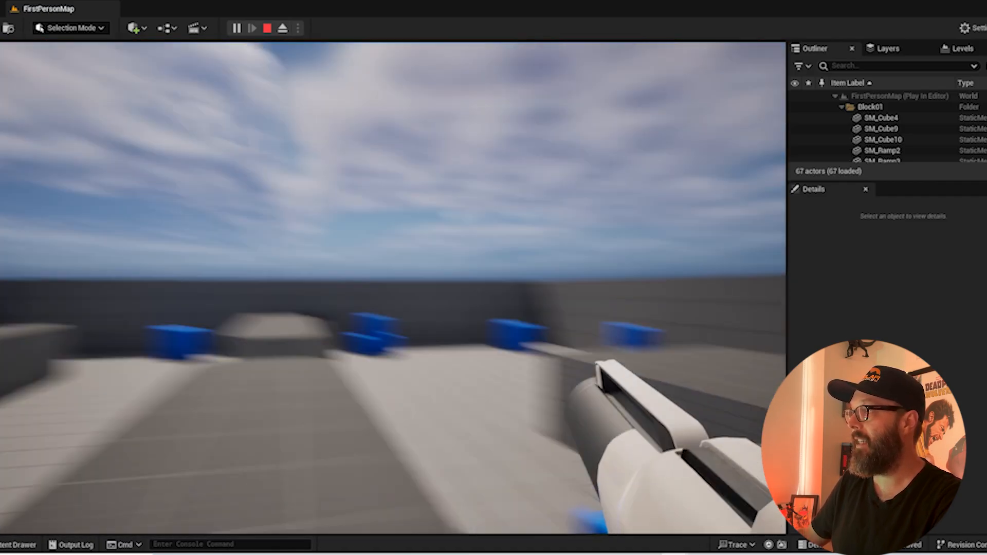
Run and jump the character across the raised blocks and a blue cube, and end the play session
key(w)
key(space)
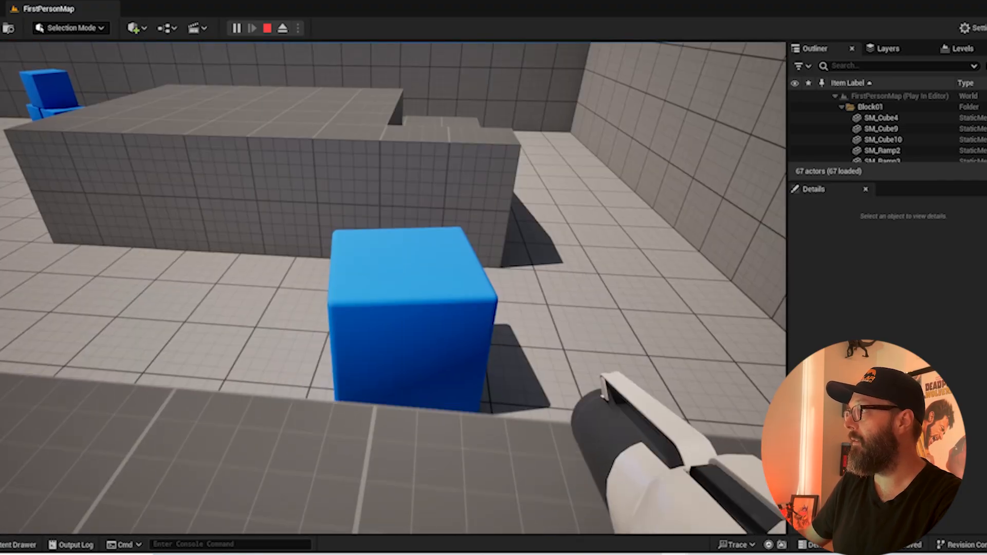
key(w)
key(w)
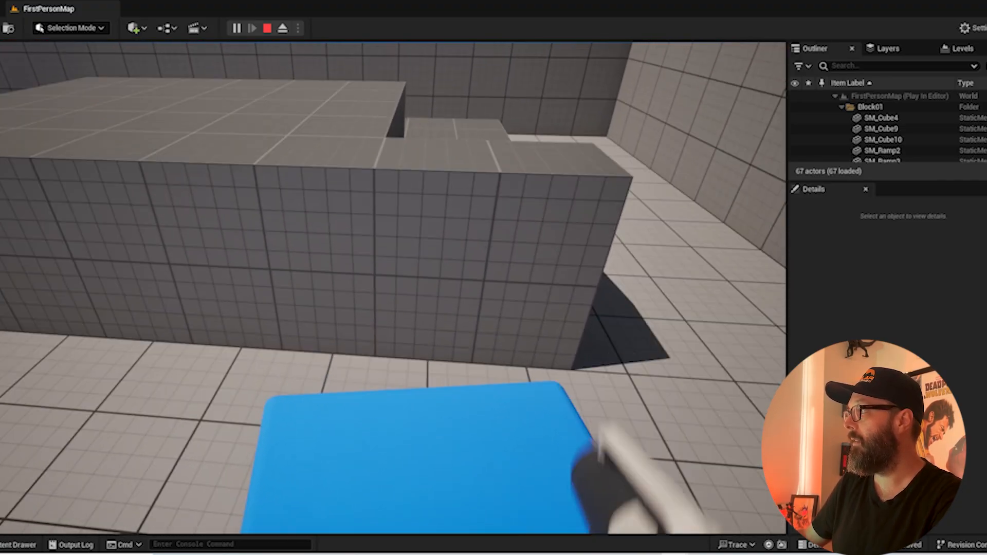
key(space)
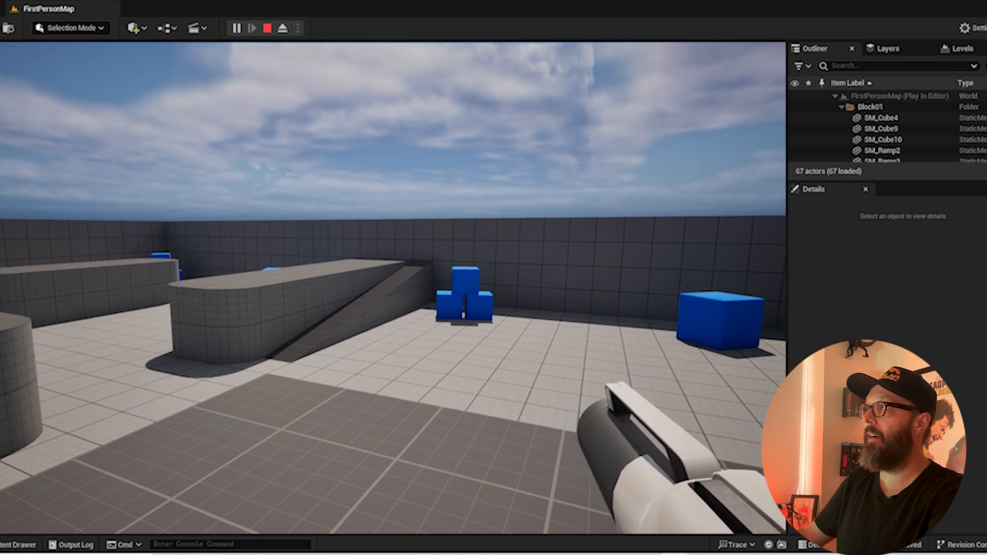
key(Escape)
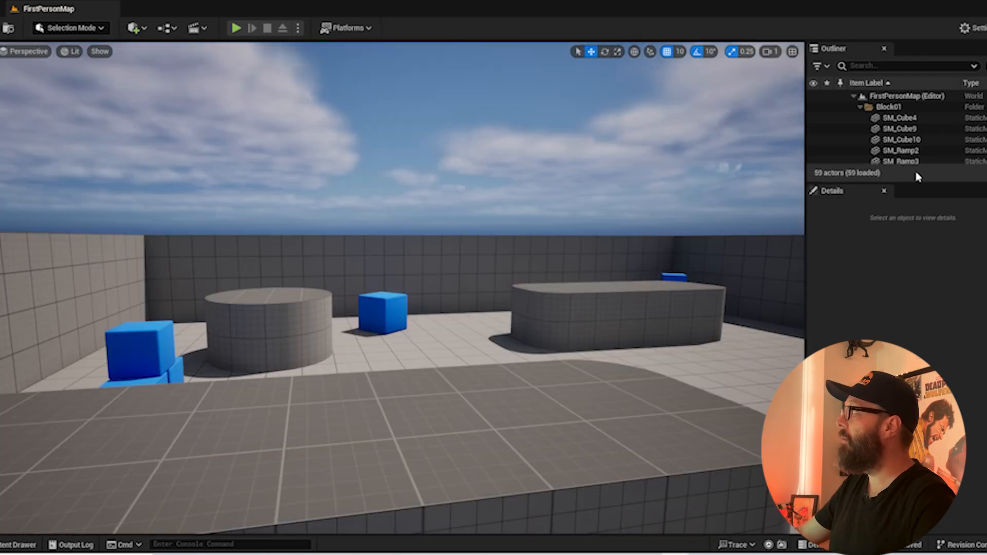
Enlarge the Outliner's area and look through the level's list of actors
drag(919, 180, 918, 321)
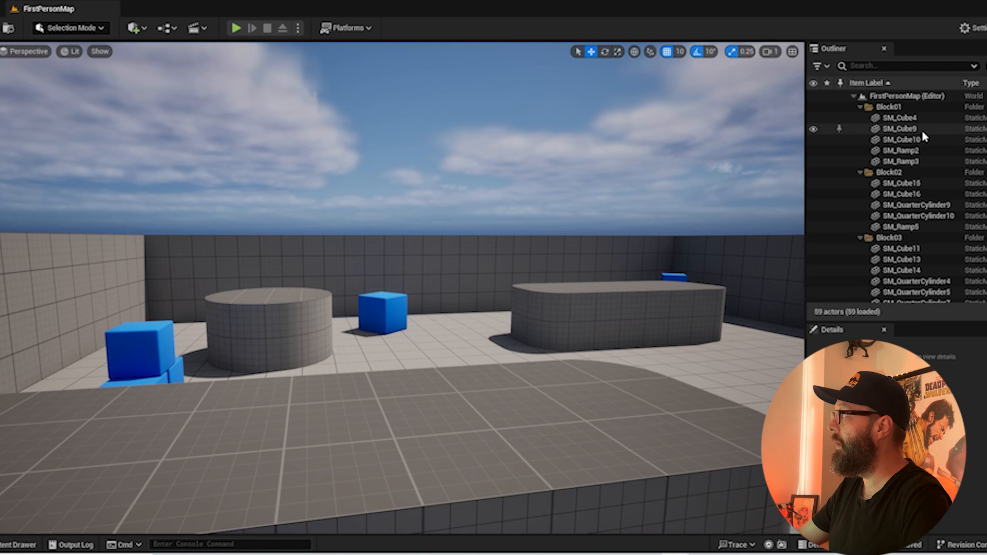
scroll(922, 134, down, 8)
scroll(921, 145, up, 8)
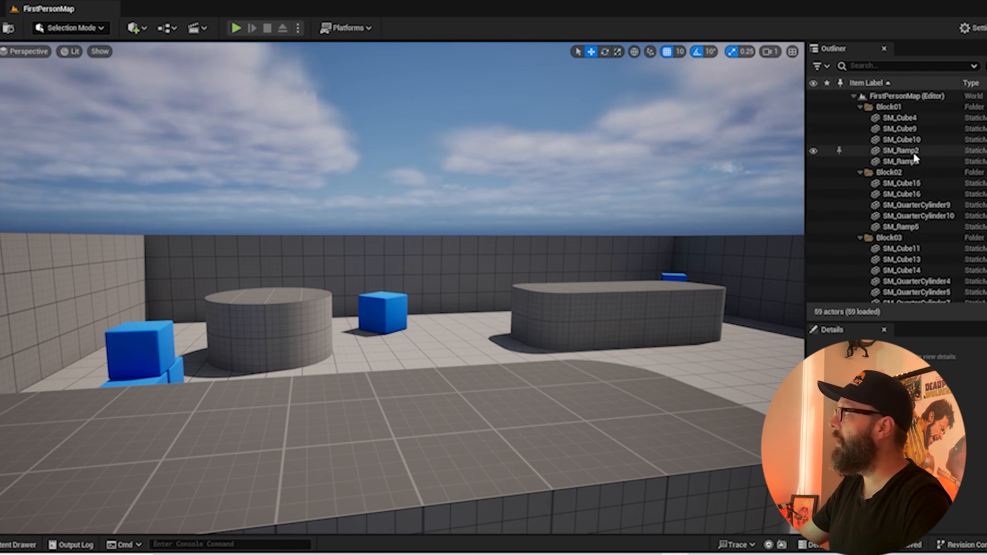
Select the far rounded block's SM_Cube11 and enlarge the Details area to show more of its properties
click(679, 310)
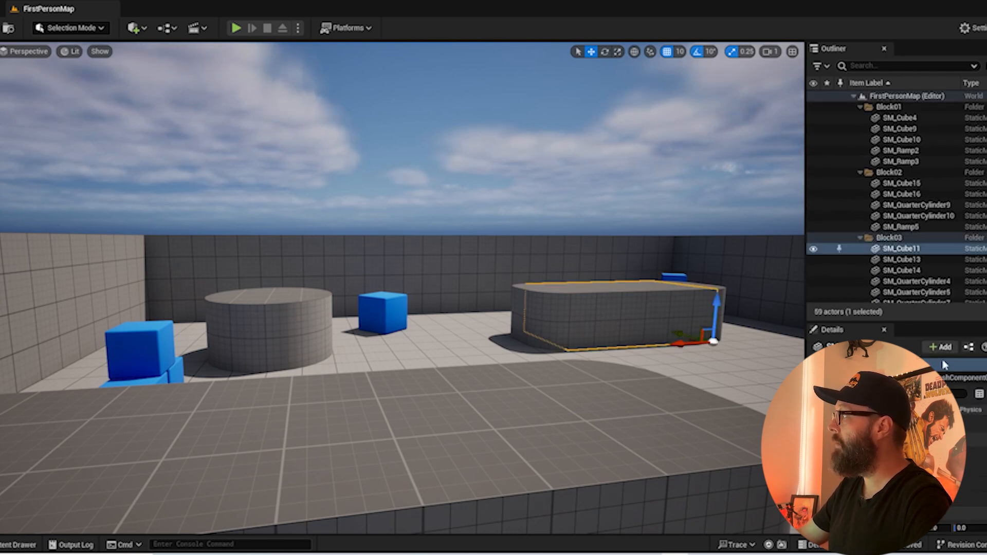
drag(913, 323, 904, 254)
scroll(898, 427, down, 2)
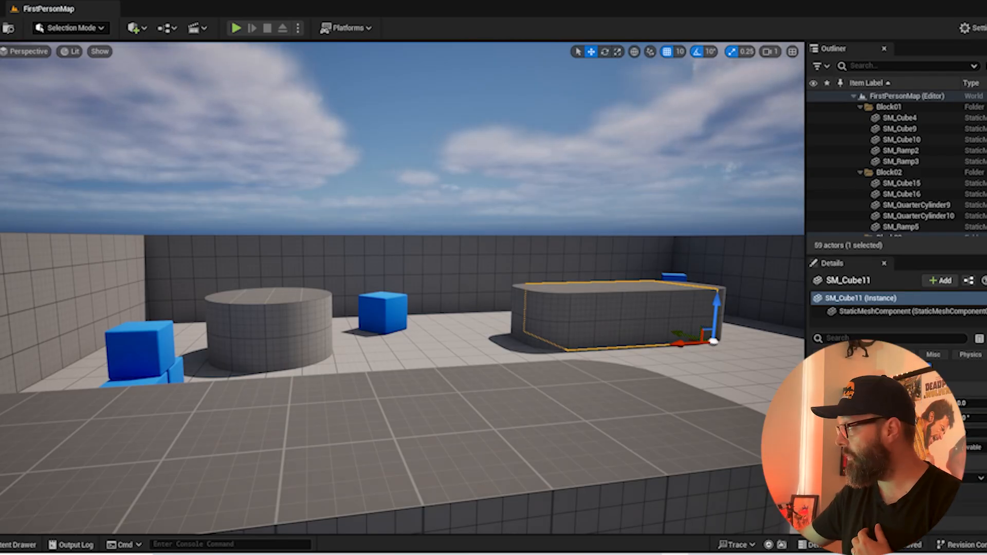
Try moving SM_Cube11 along Y to 2512 and undo the move
mouse_move(947, 403)
mouse_down()
mouse_move(911, 403)
mouse_move(952, 404)
mouse_up()
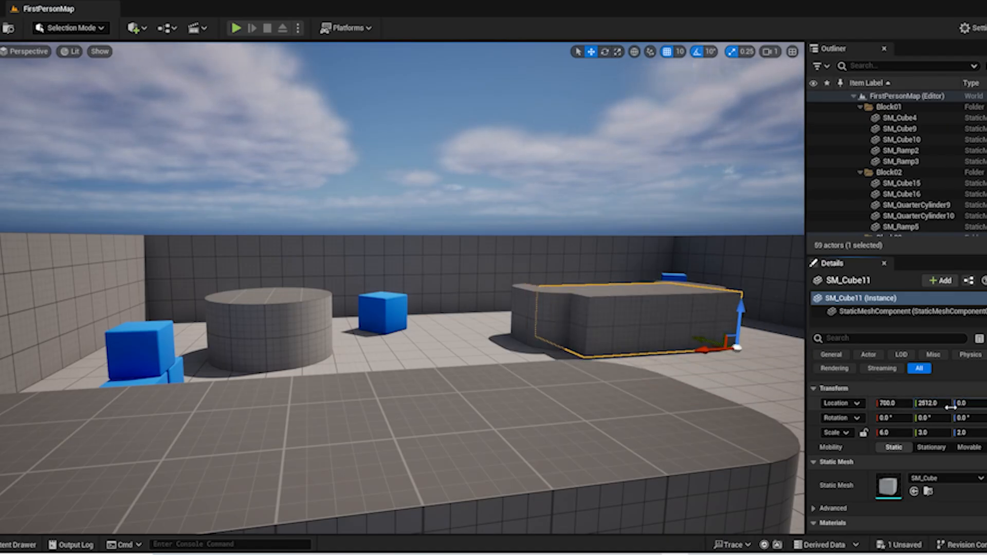
key(ctrl+z)
drag(677, 348, 698, 339)
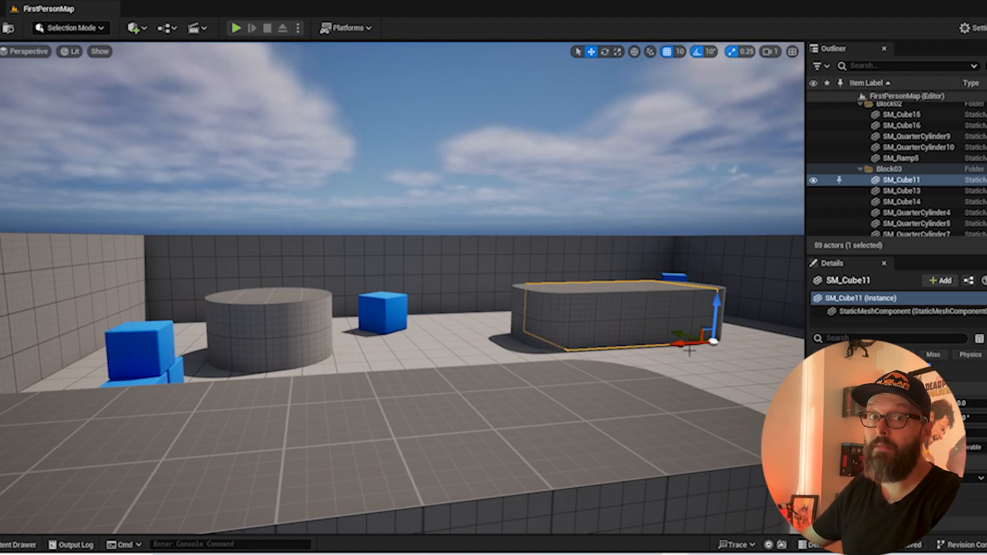
Look through SM_Cube11's detail properties, from the physics options to its transform values
right_drag(510, 266, 571, 280)
scroll(933, 464, down, 9)
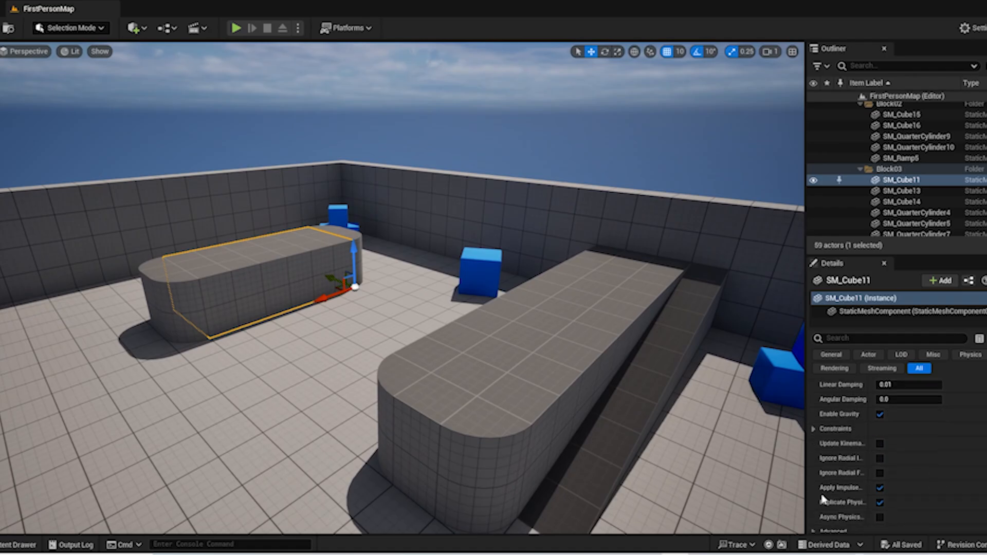
scroll(918, 489, up, 3)
scroll(927, 439, up, 10)
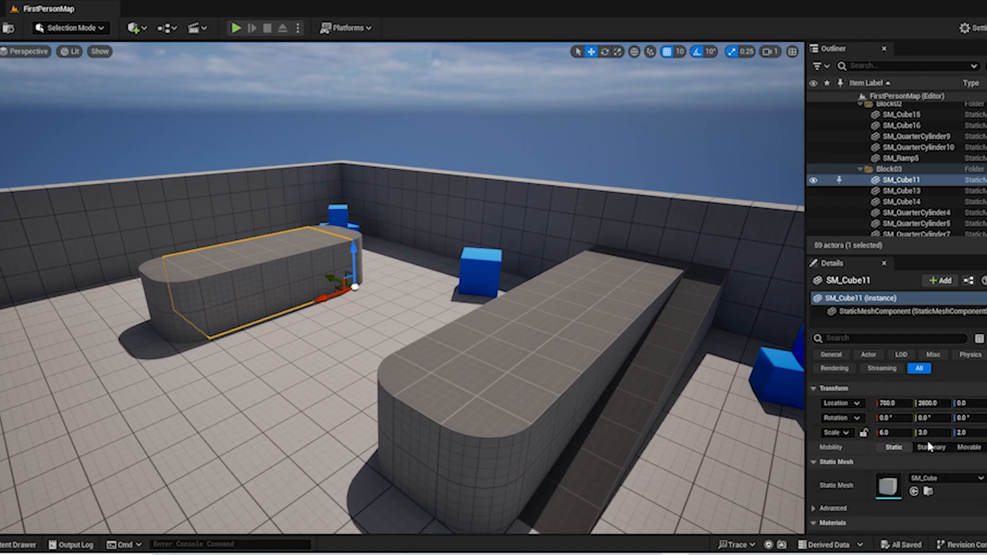
Open Content Browser 1 as a docked window beneath the level viewport
click(63, 1)
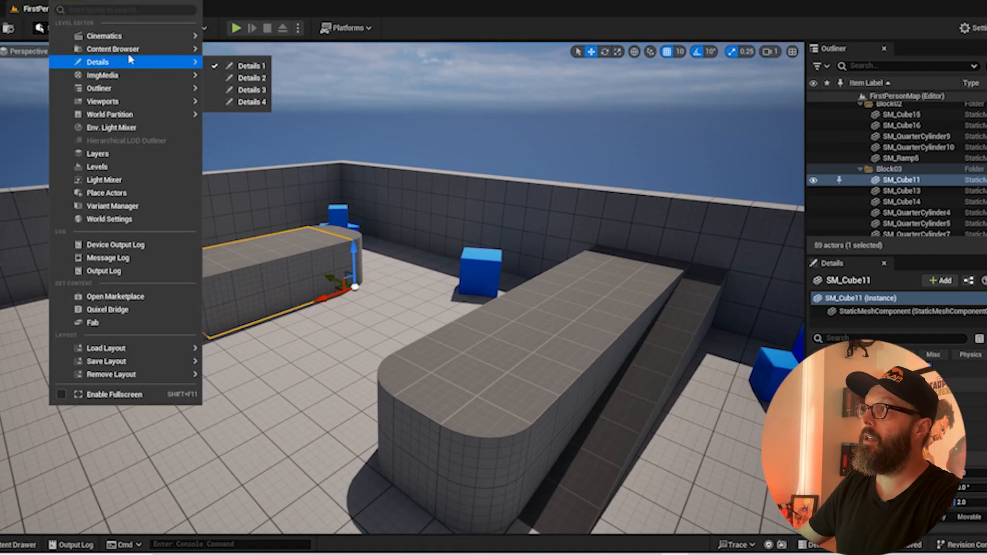
mouse_move(128, 50)
click(62, 2)
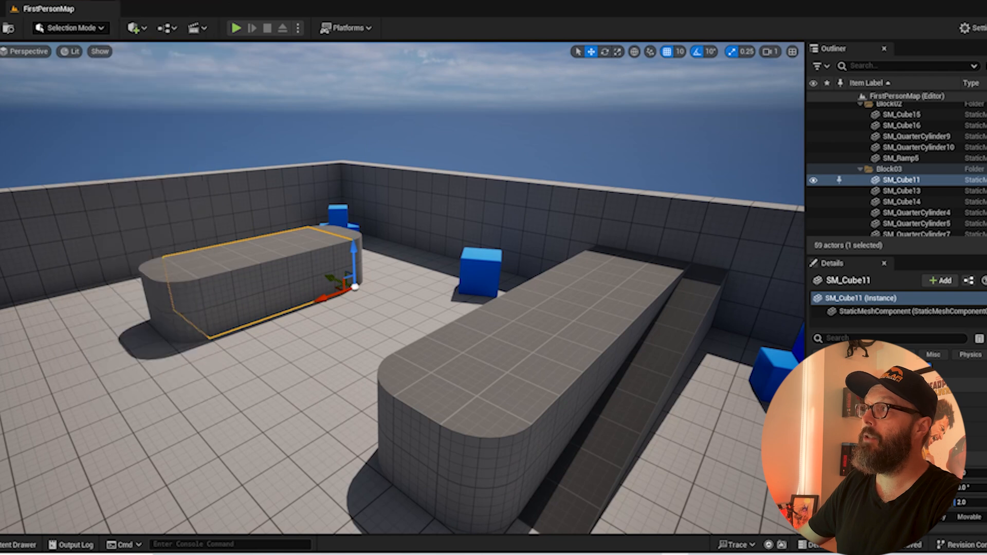
click(62, 2)
mouse_move(128, 50)
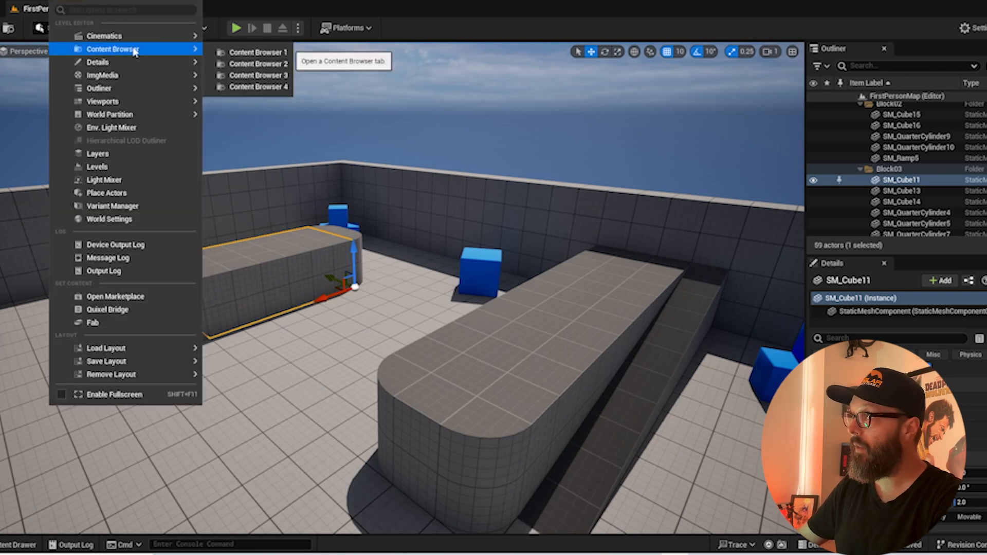
click(240, 53)
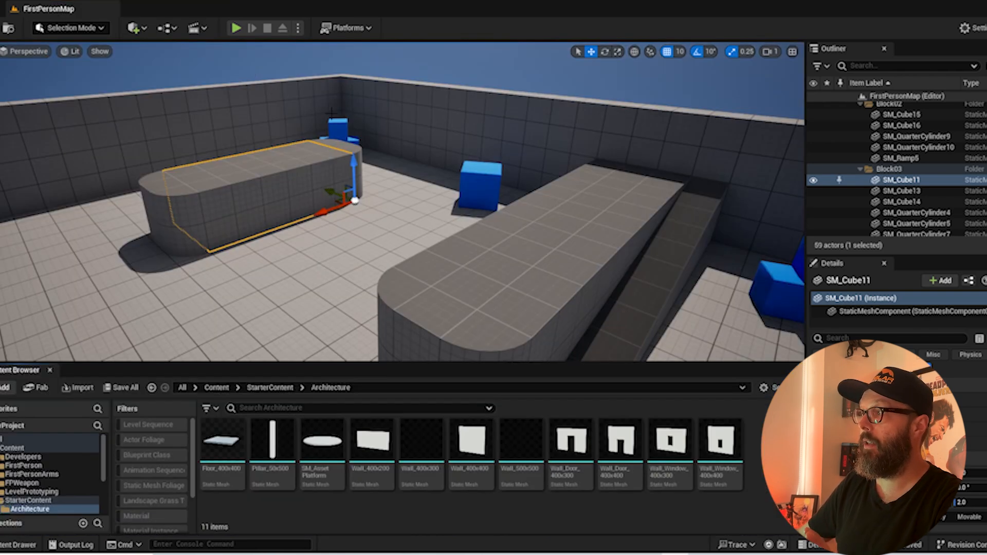
Toggle the temporary Content Drawer open and closed to compare it with the docked Content Browser
key(ctrl+space)
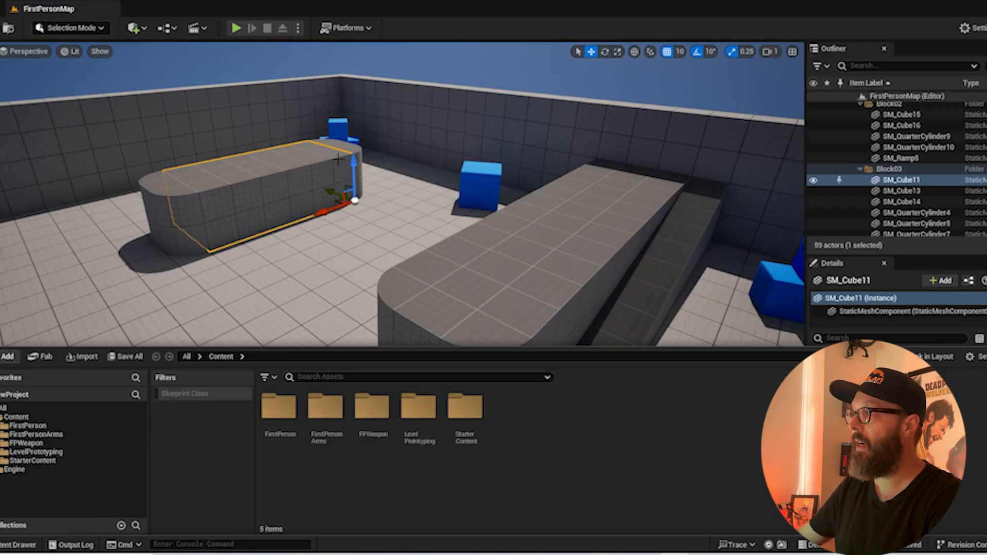
right_drag(453, 63, 450, 110)
key(ctrl+space)
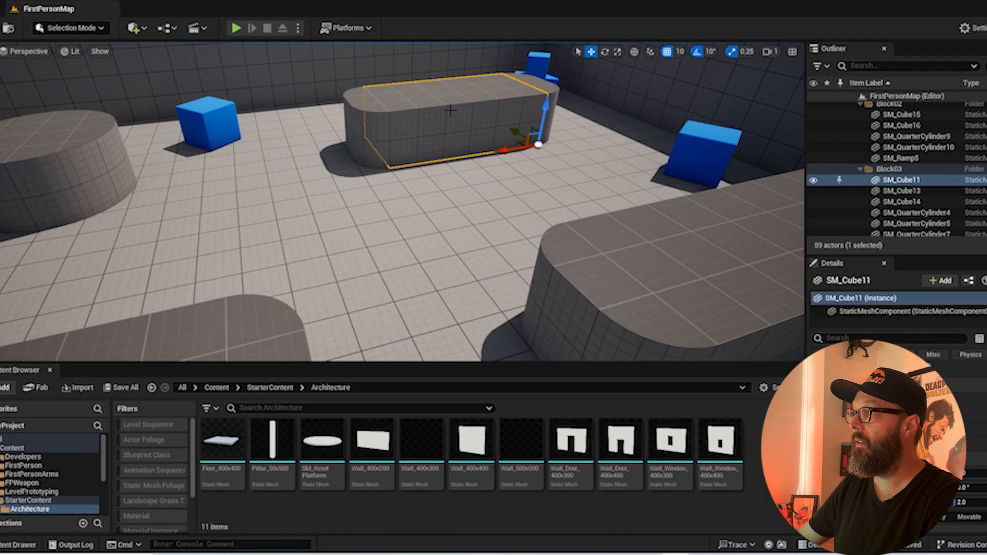
key(ctrl+space)
right_drag(415, 262, 395, 261)
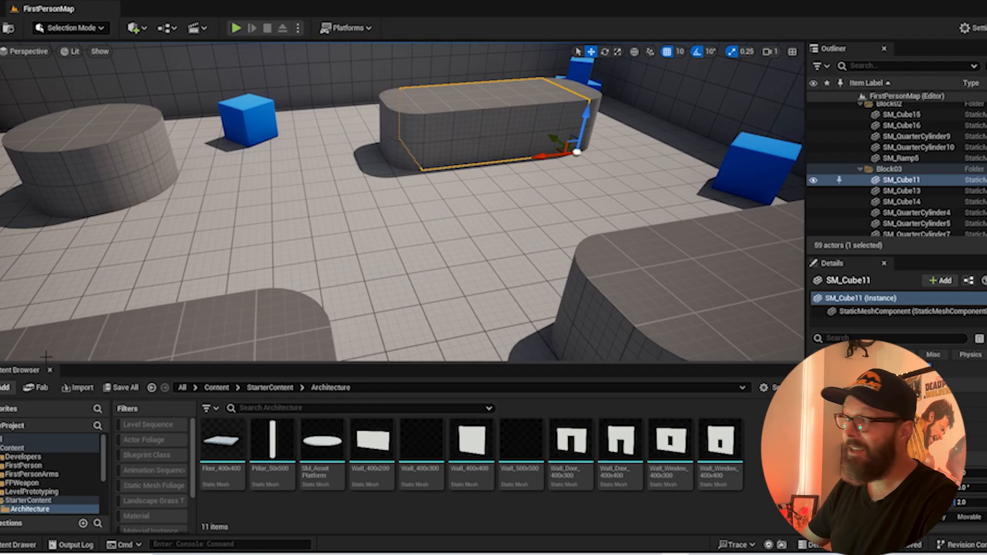
Show the project's root Content folder in the docked Content Browser
right_drag(652, 195, 538, 199)
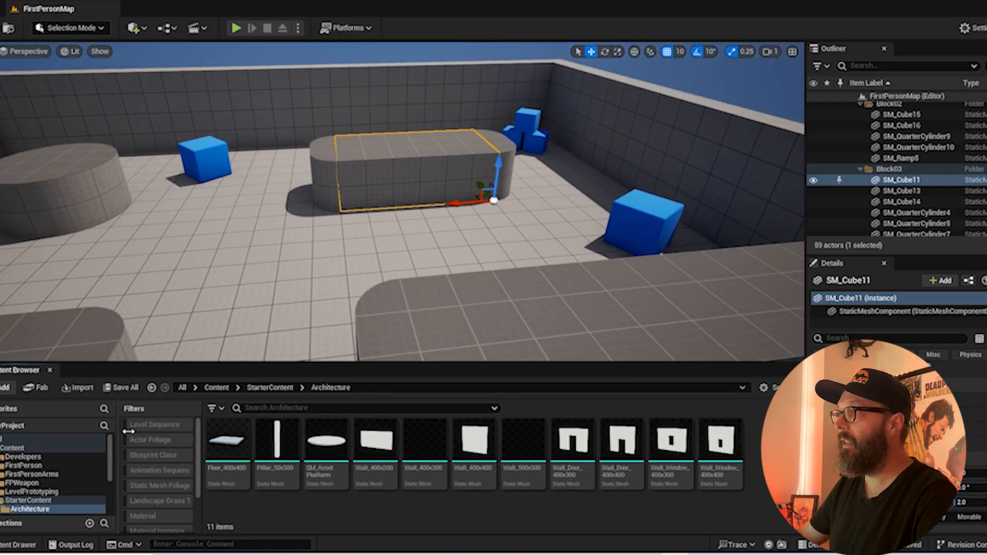
click(217, 387)
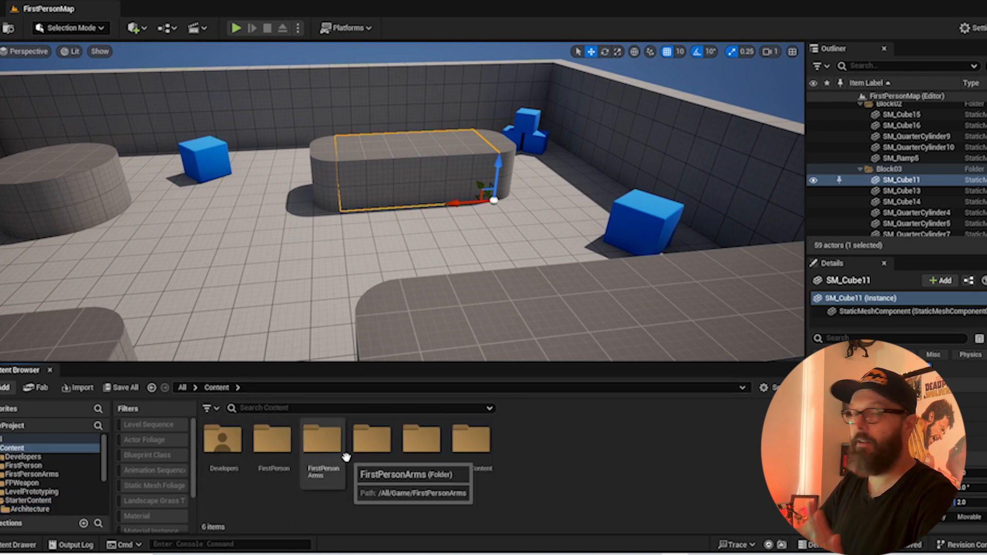
right_drag(276, 272, 326, 289)
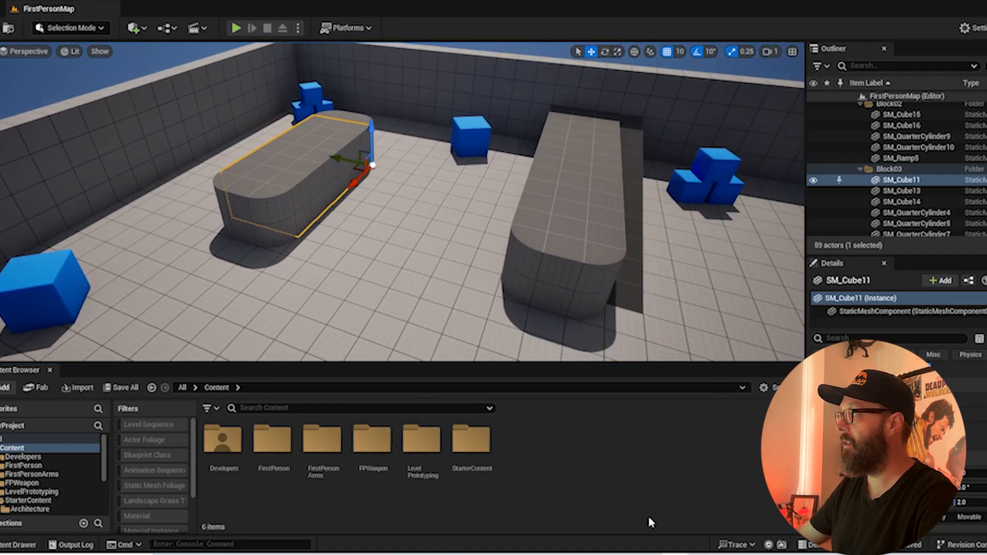
Switch to the Epic Games Launcher, find Ultra Dynamic Sky in the asset library and start adding it to a project
click(465, 554)
scroll(565, 275, up, 2)
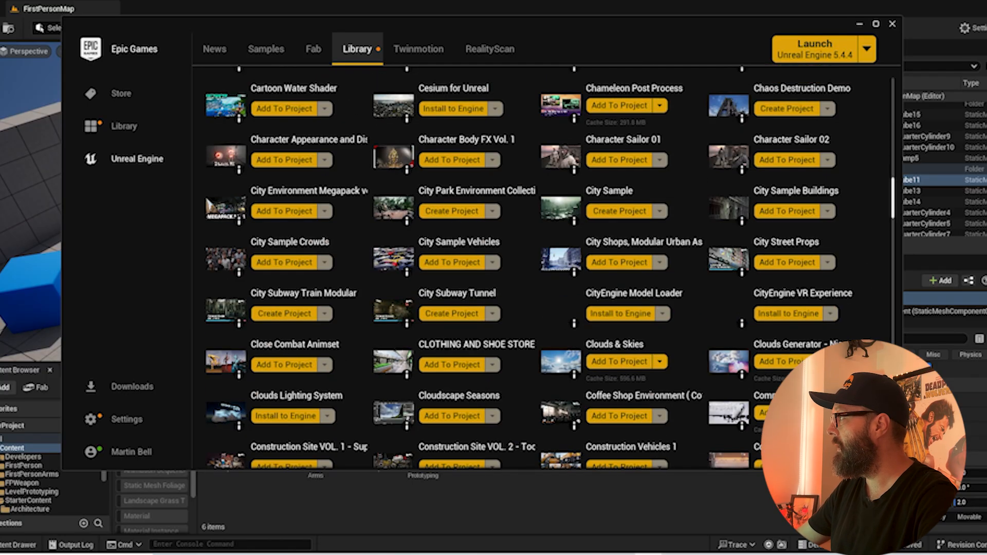
drag(893, 215, 894, 439)
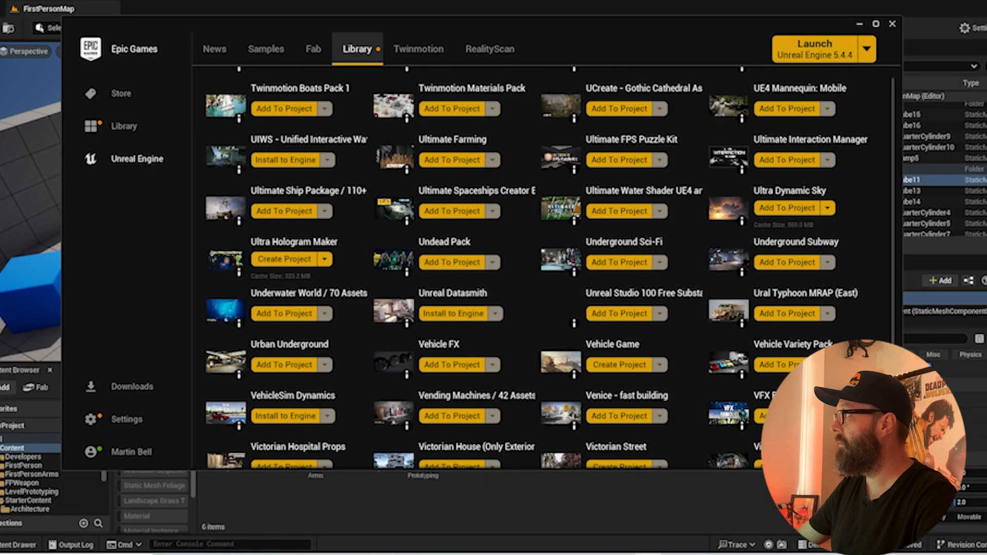
scroll(352, 280, down, 2)
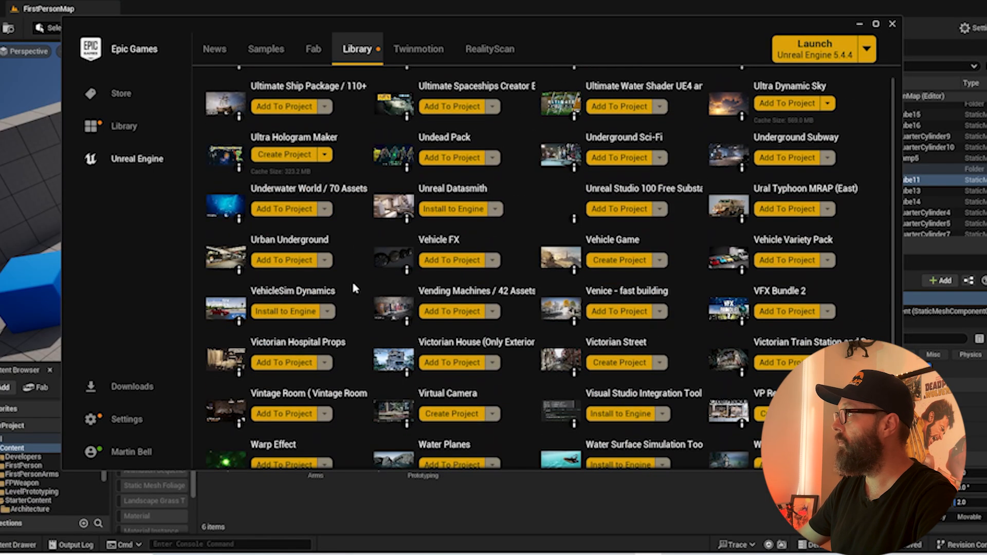
scroll(749, 323, up, 2)
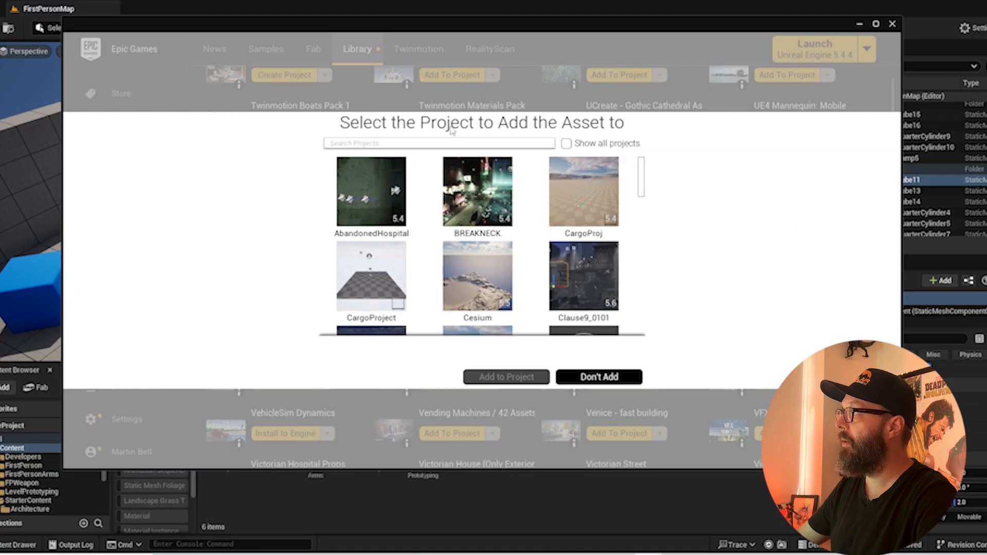
Add Ultra Dynamic Sky to NewProject, and select its UltraDynamicSky folder back in the Unreal editor's Content Browser
click(435, 142)
text(new)
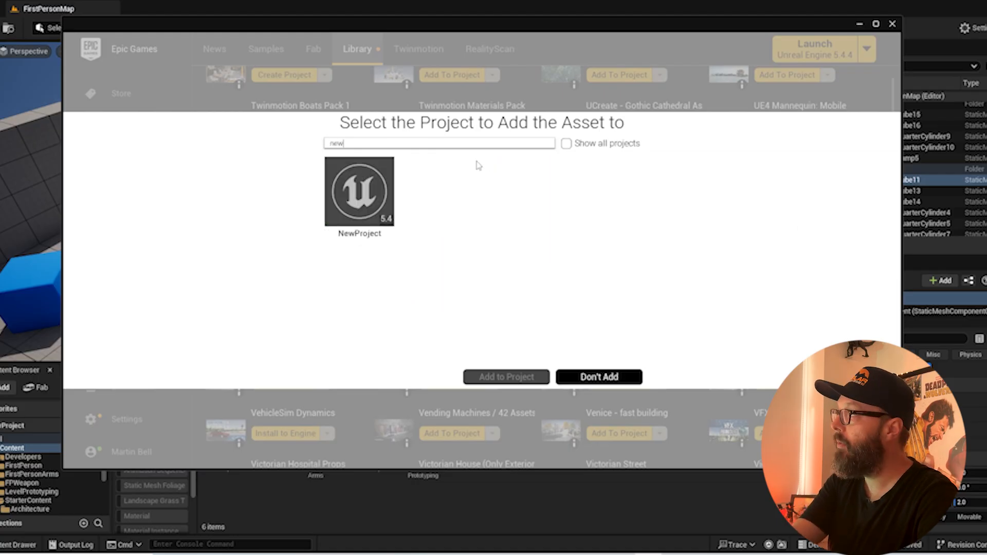
click(363, 195)
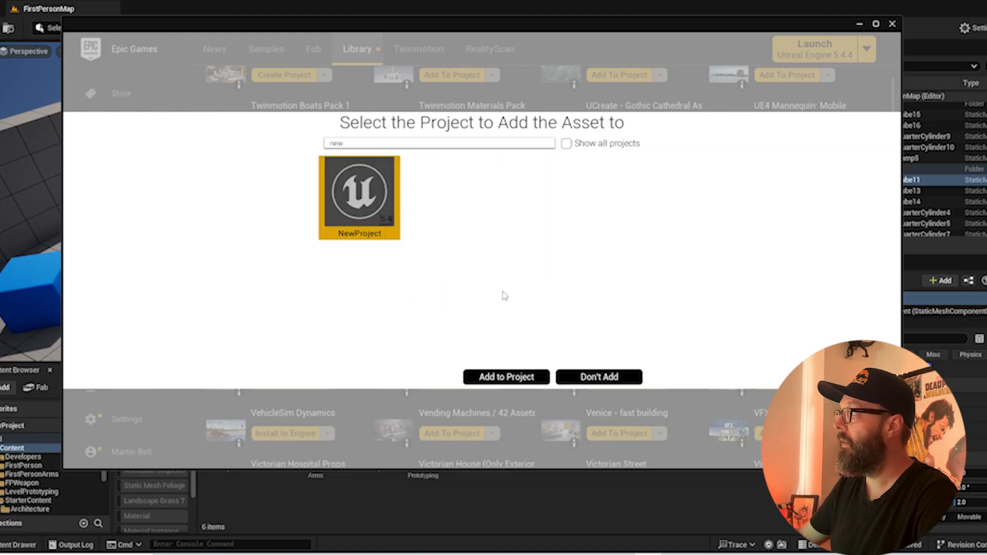
click(519, 377)
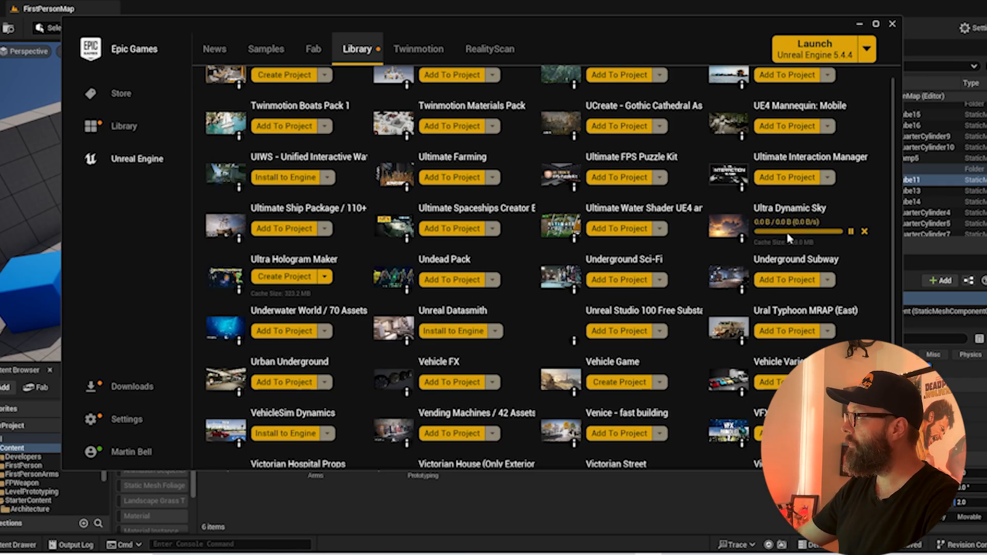
click(860, 25)
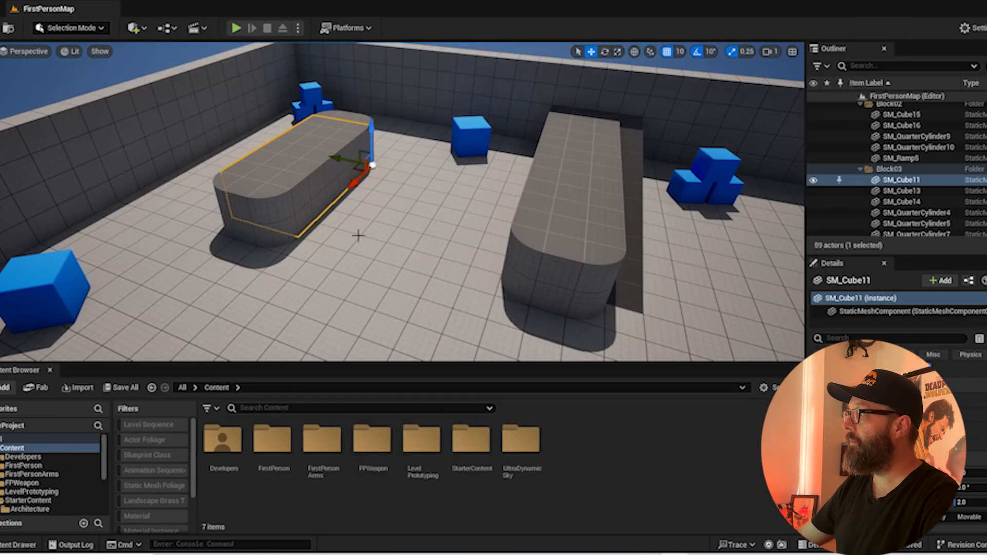
click(521, 441)
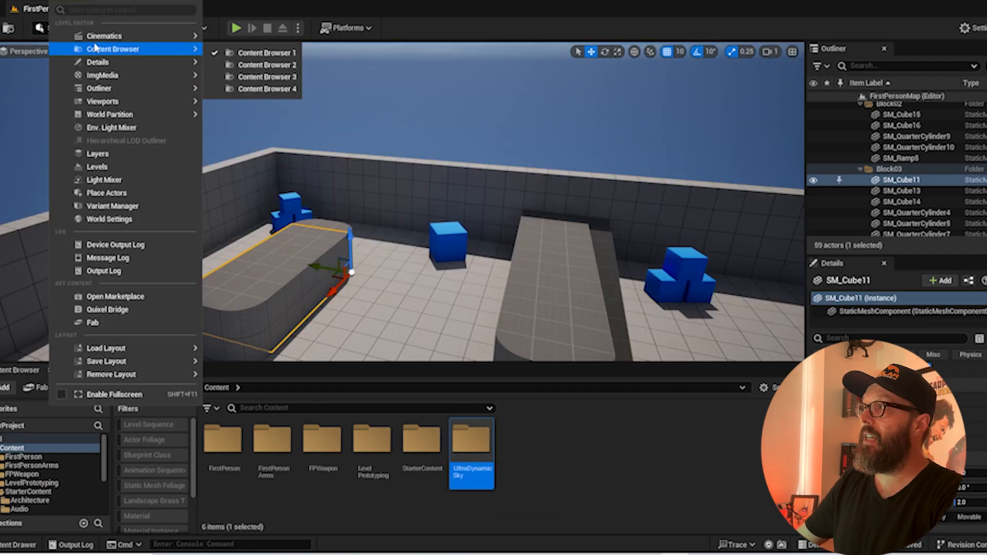
Open the Sequencer docked beside the Content Browser, and bring the Content Browser back to the front
mouse_move(103, 37)
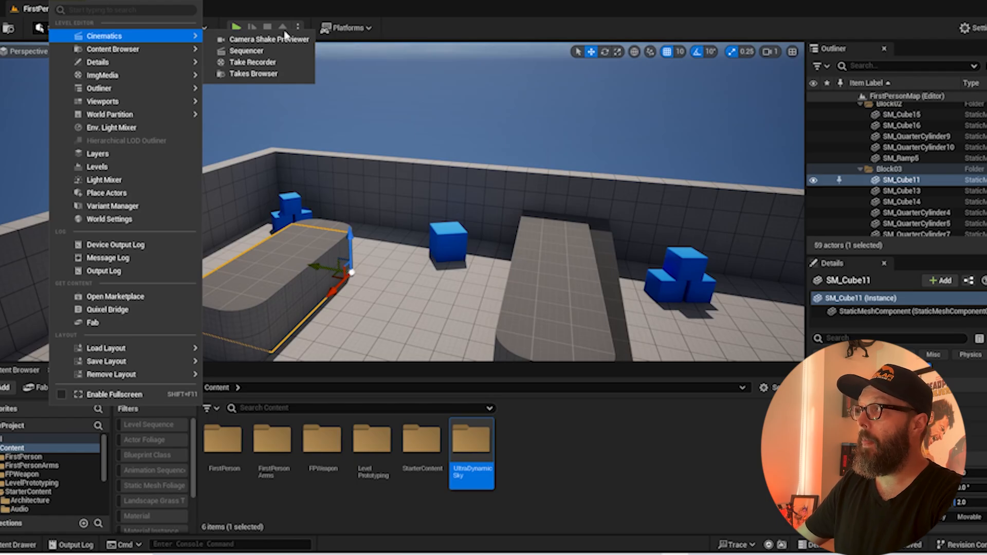
click(245, 51)
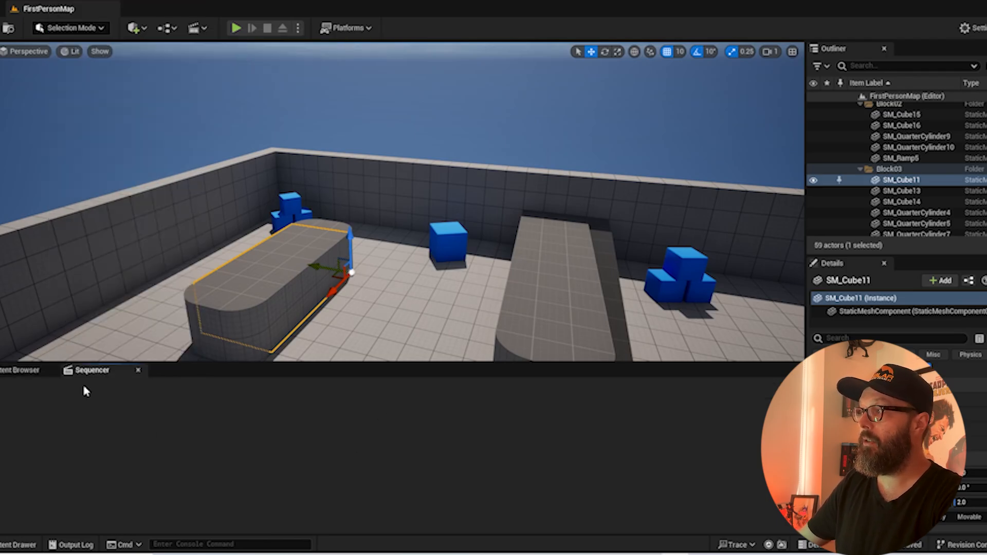
click(13, 371)
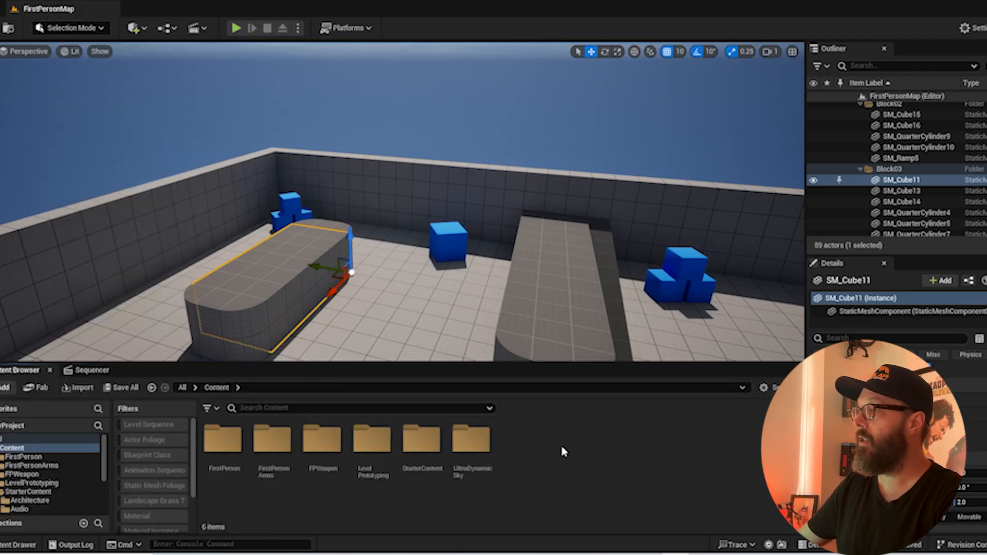
Create a Level Sequence with the default name in the Content folder and open it in Sequencer
right_click(531, 456)
mouse_move(583, 291)
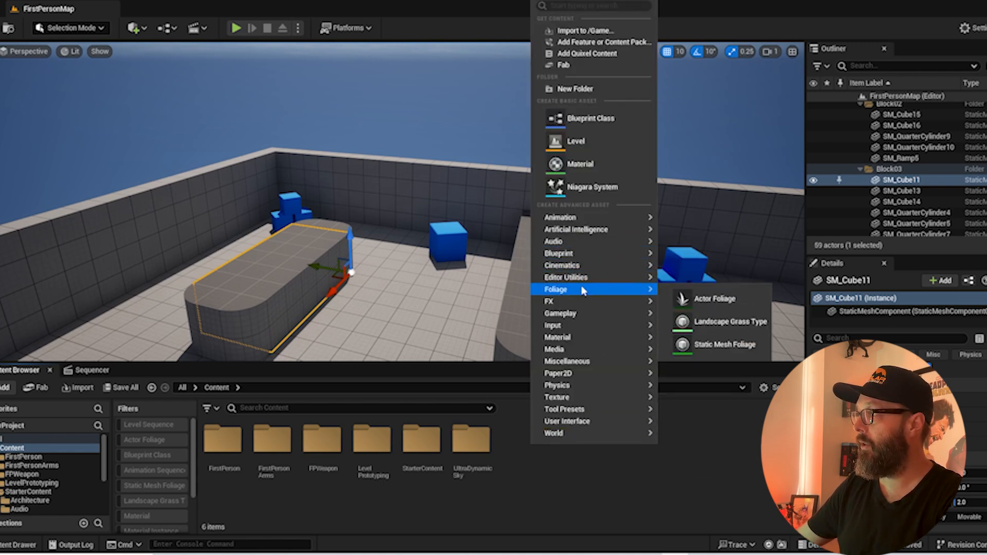
mouse_move(576, 265)
click(705, 296)
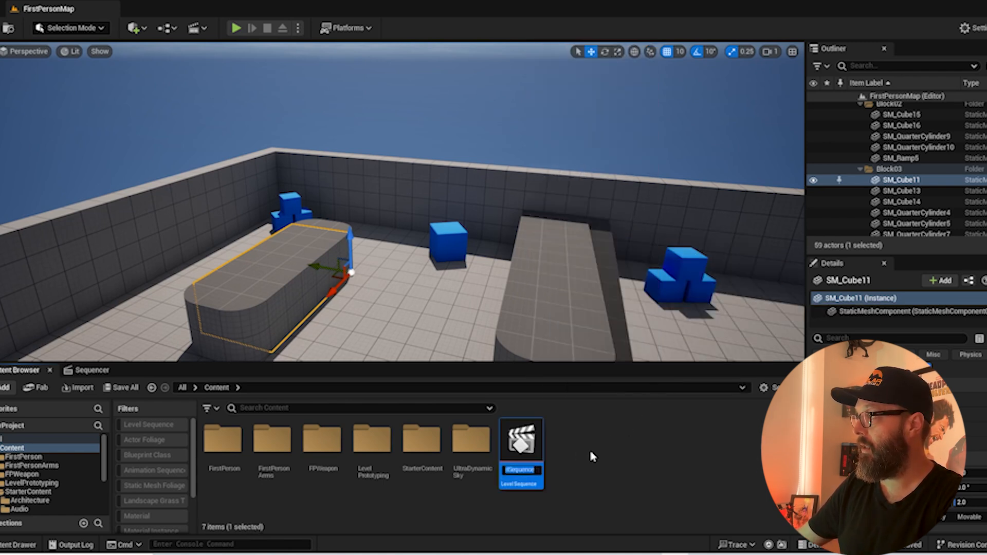
key(Return)
double_click(531, 443)
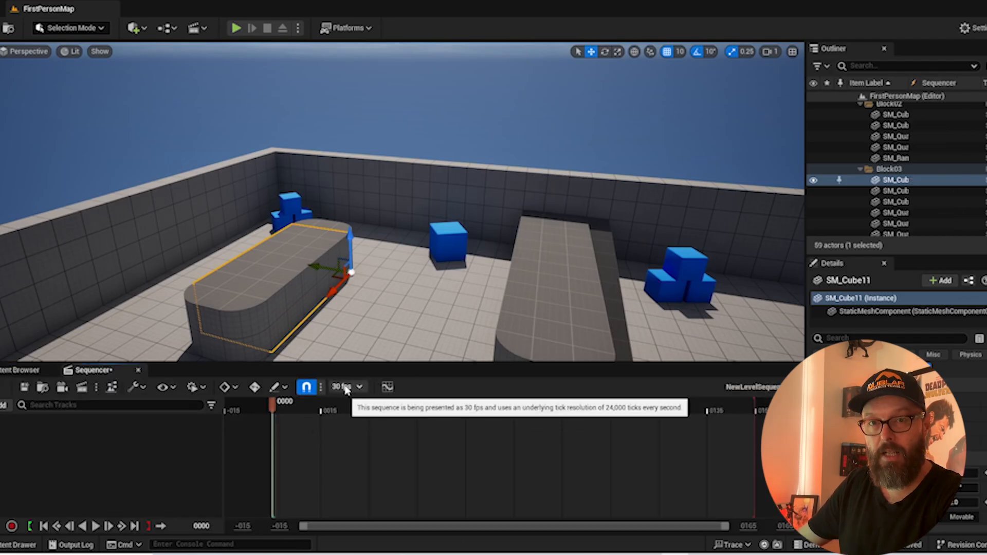
Set the sequence's display rate to 24 fps (film) and add the selected SM_Cube11 actor as a track
click(346, 391)
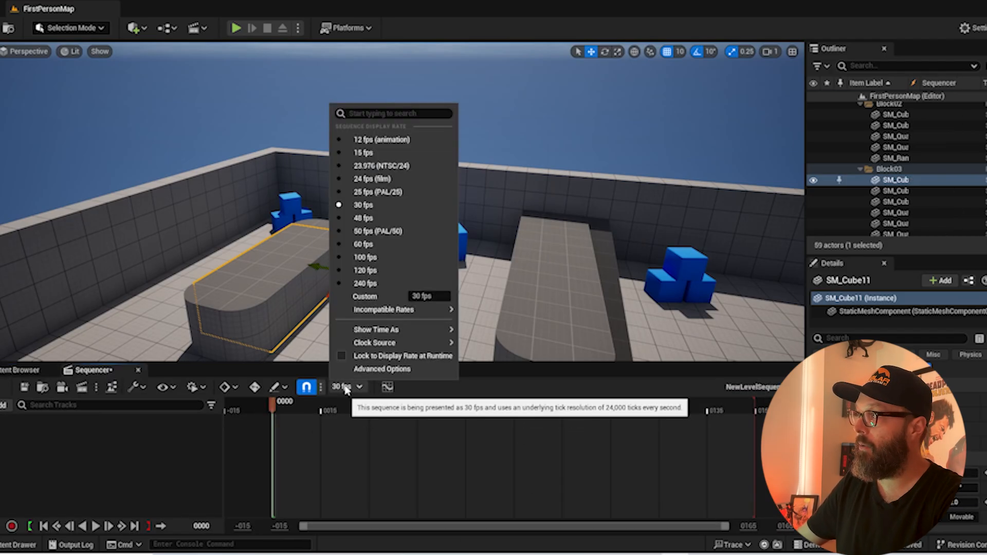
click(387, 186)
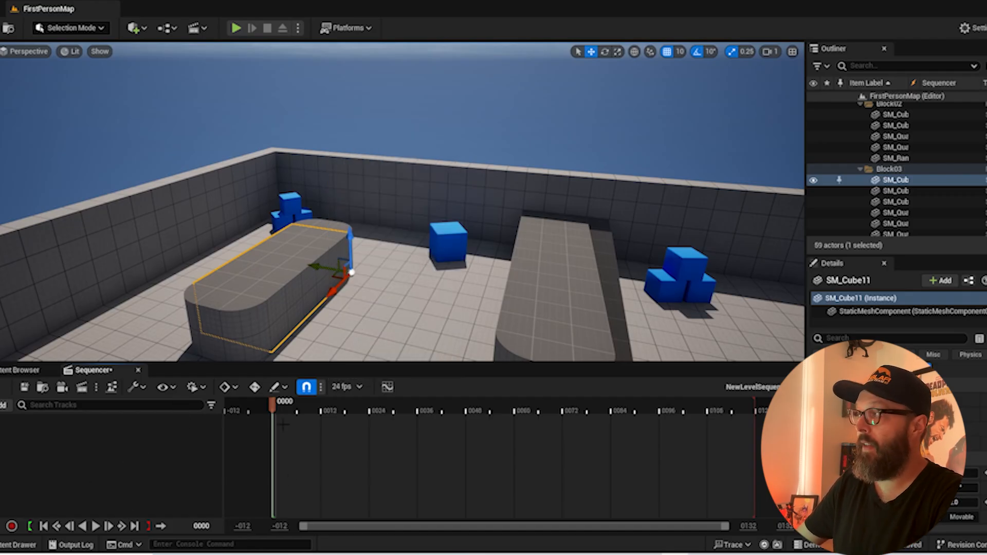
click(5, 406)
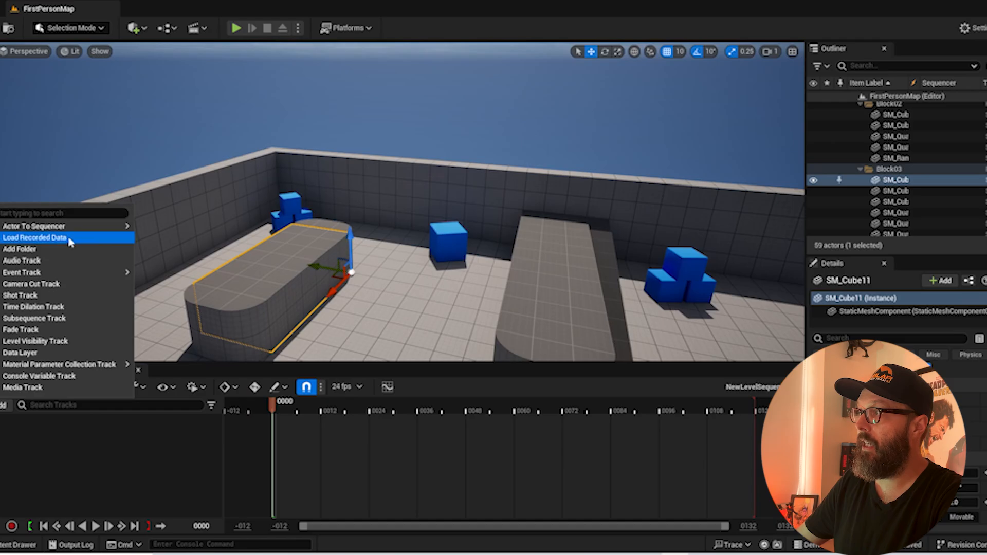
mouse_move(77, 226)
click(169, 227)
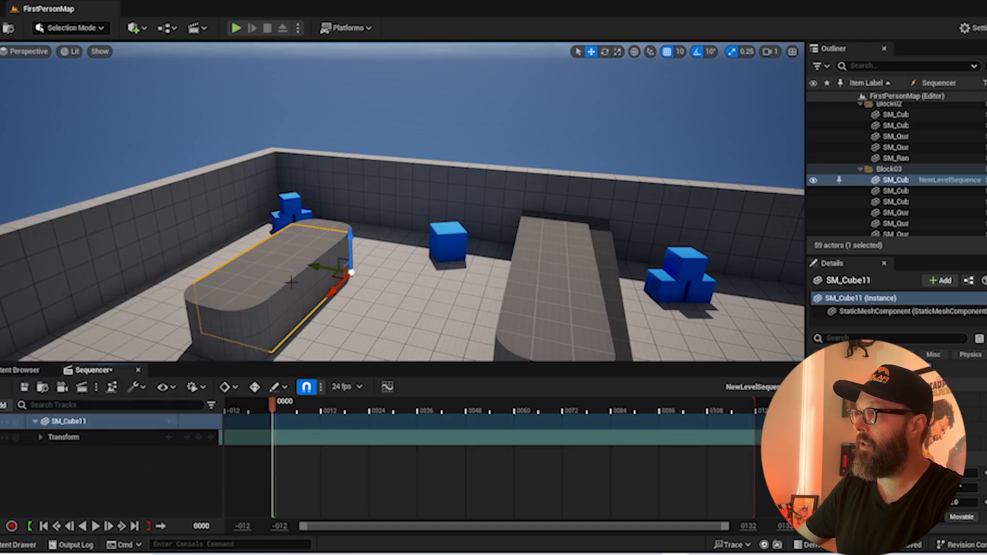
Keyframe SM_Cube11's transform at frame 0, and again at frame 102 with the cube slid across the floor to the second block
click(199, 436)
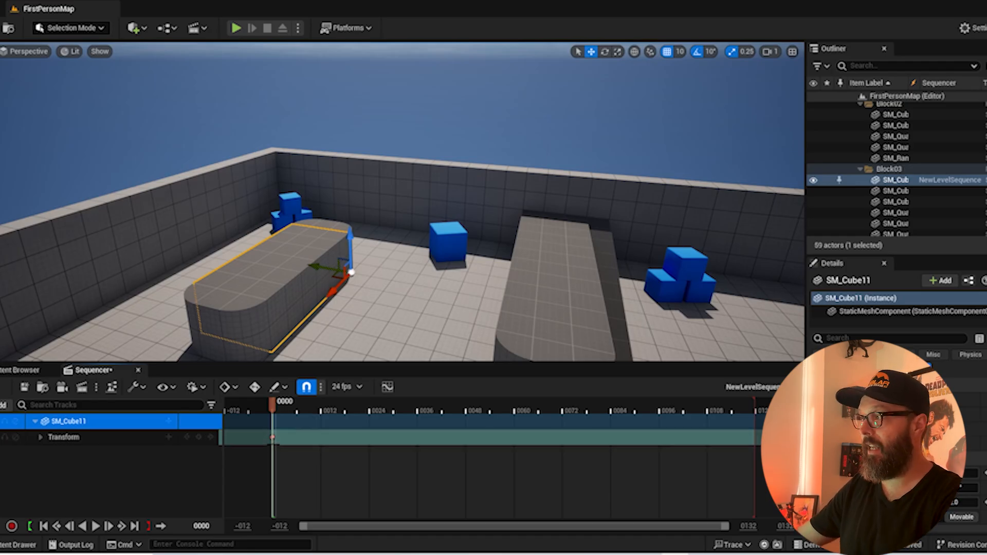
drag(306, 408, 683, 409)
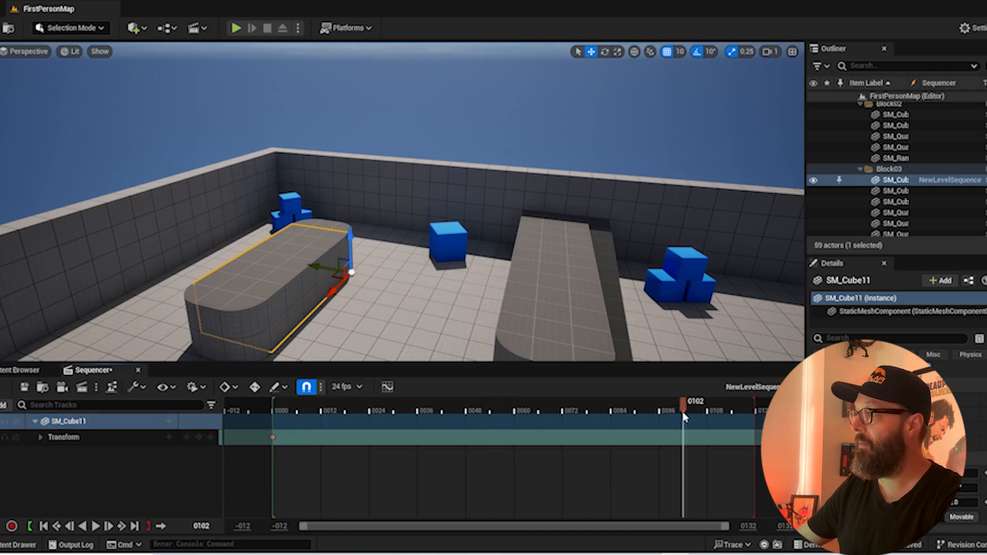
drag(514, 409, 683, 409)
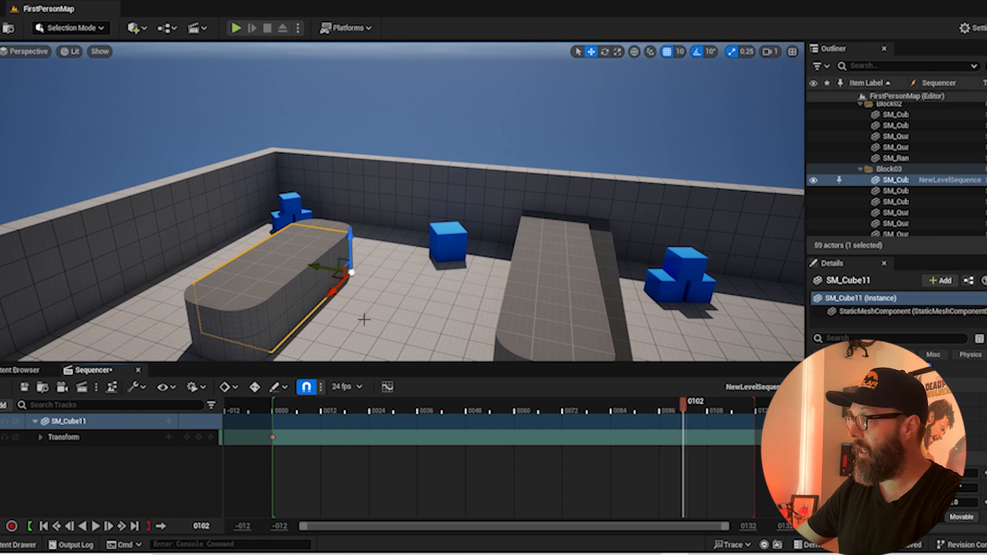
drag(313, 266, 615, 283)
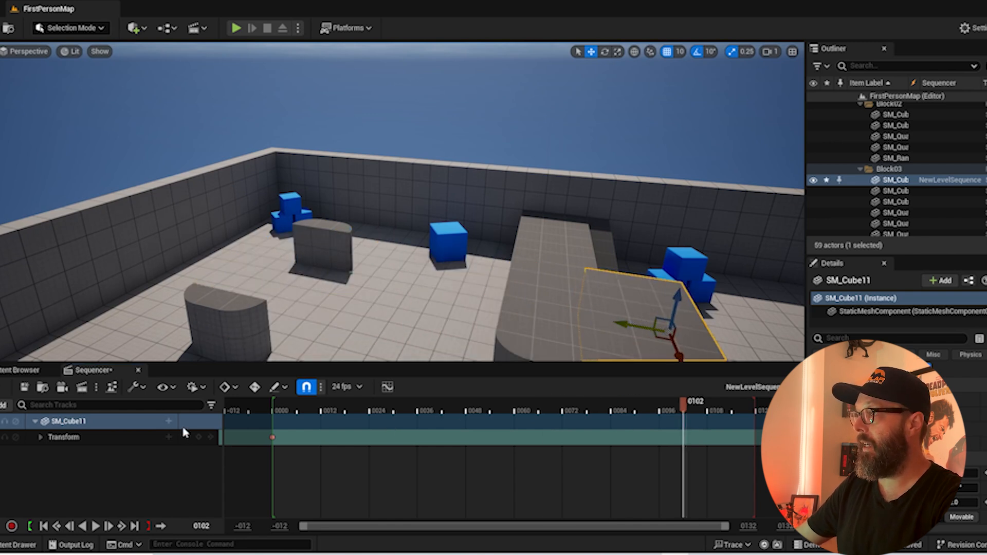
click(199, 438)
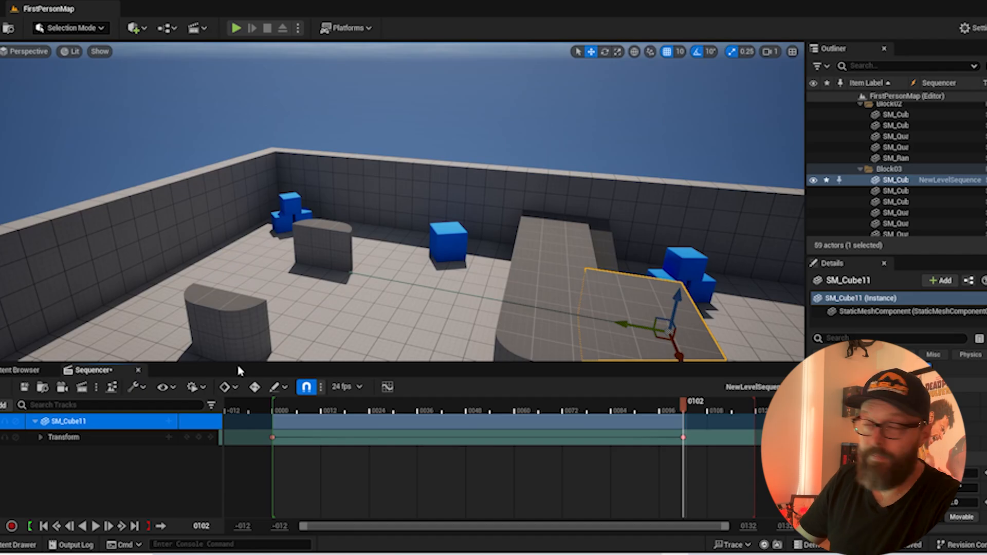
Turn on automatic keying in Sequencer and delete SM_Cube11's transform key at frame 102
click(254, 388)
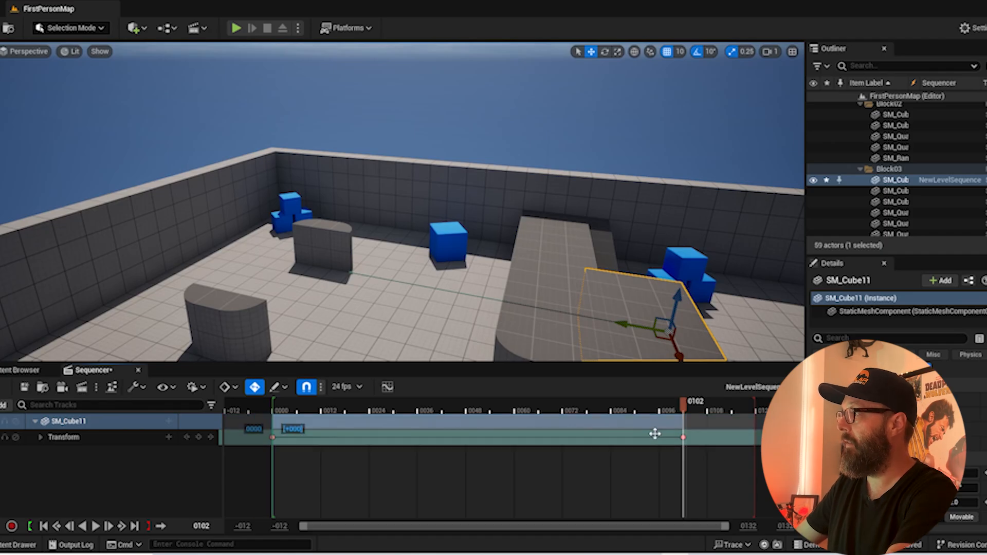
drag(707, 445, 682, 438)
key(Delete)
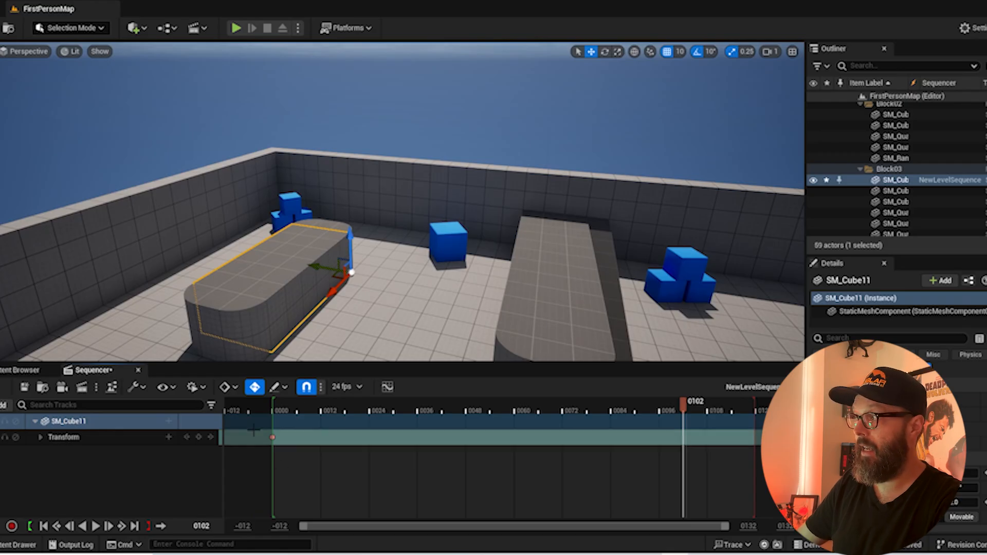
Slide SM_Cube11 across the floor to the second block at frame 102 to auto-key it, and scrub back to frame 4
drag(318, 271, 601, 355)
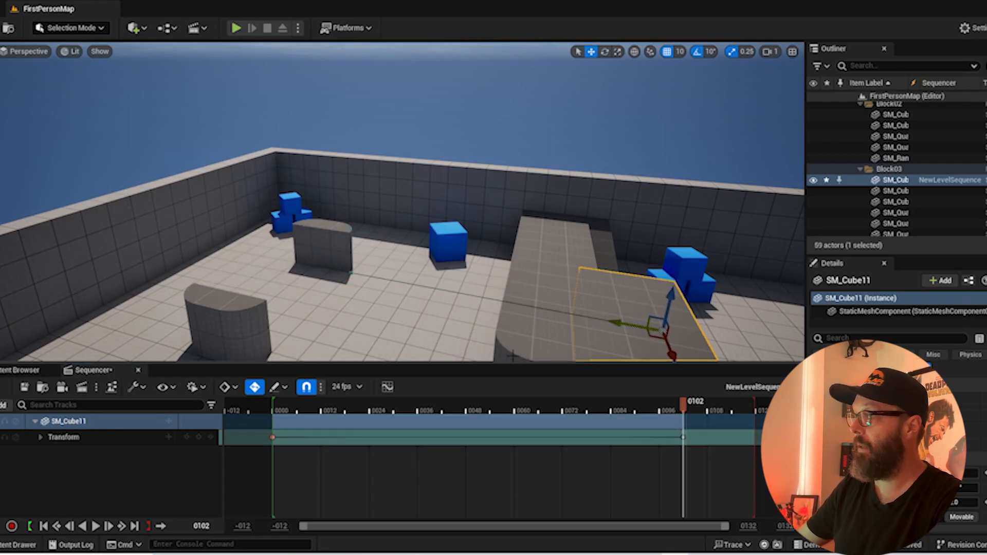
drag(340, 404, 288, 402)
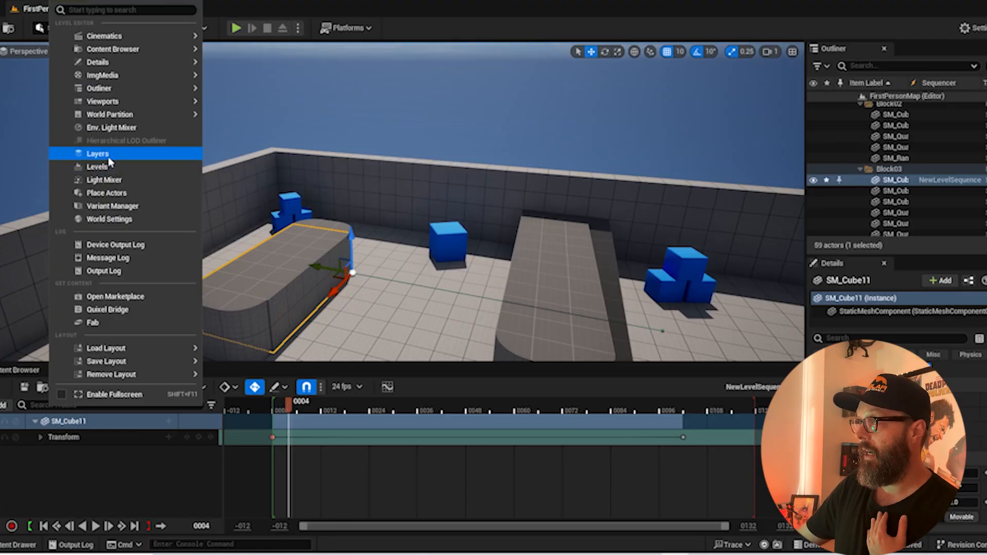
Open the Layers and Levels panels, docking Levels beside Layers and the Outliner
click(103, 156)
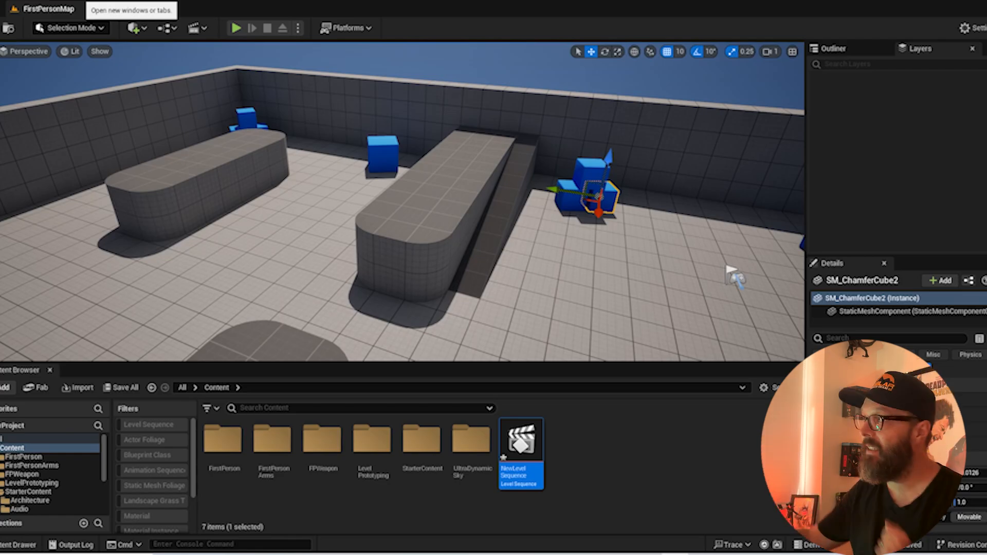
click(72, 0)
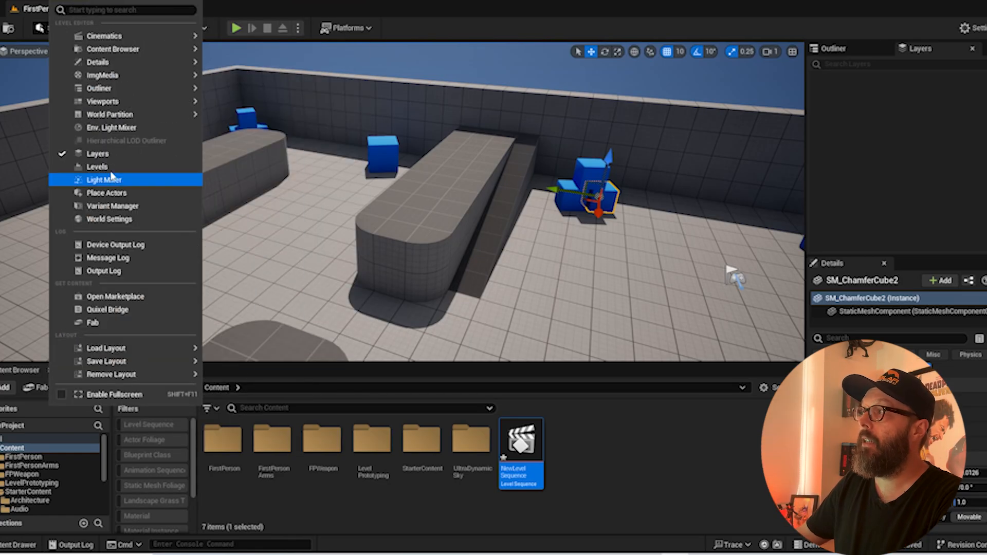
click(113, 167)
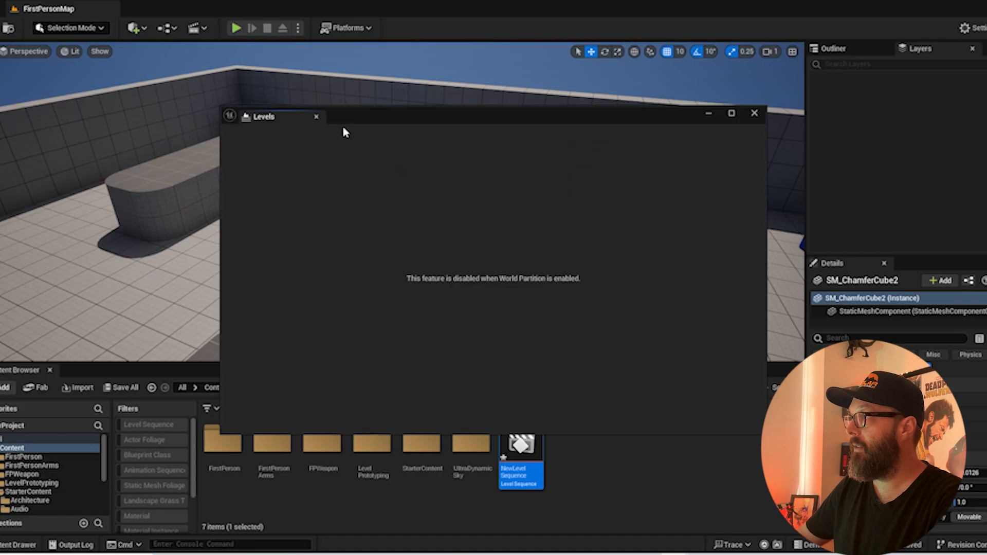
drag(303, 118, 949, 58)
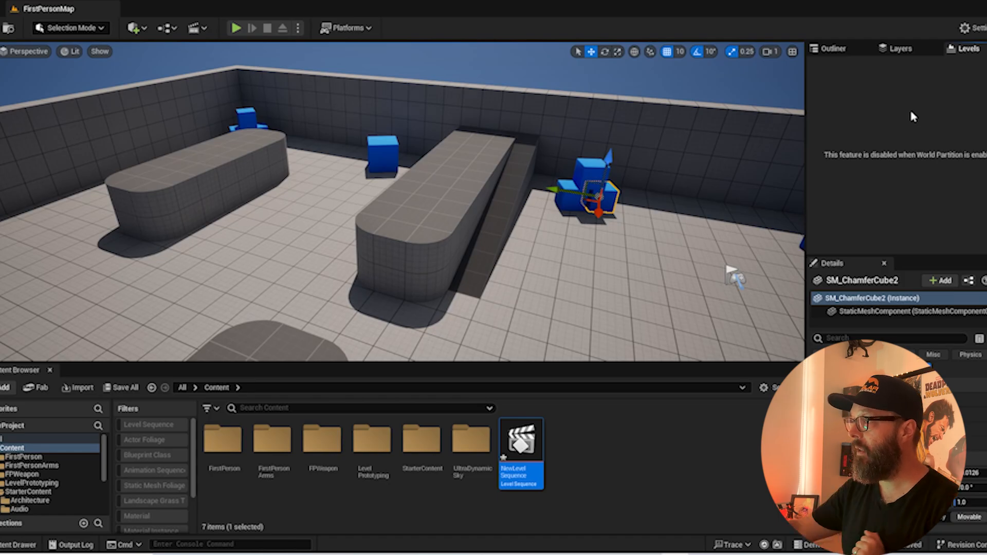
Reopen the new level sequence and show SM_Cube11's animation curves in the curve editor
double_click(540, 455)
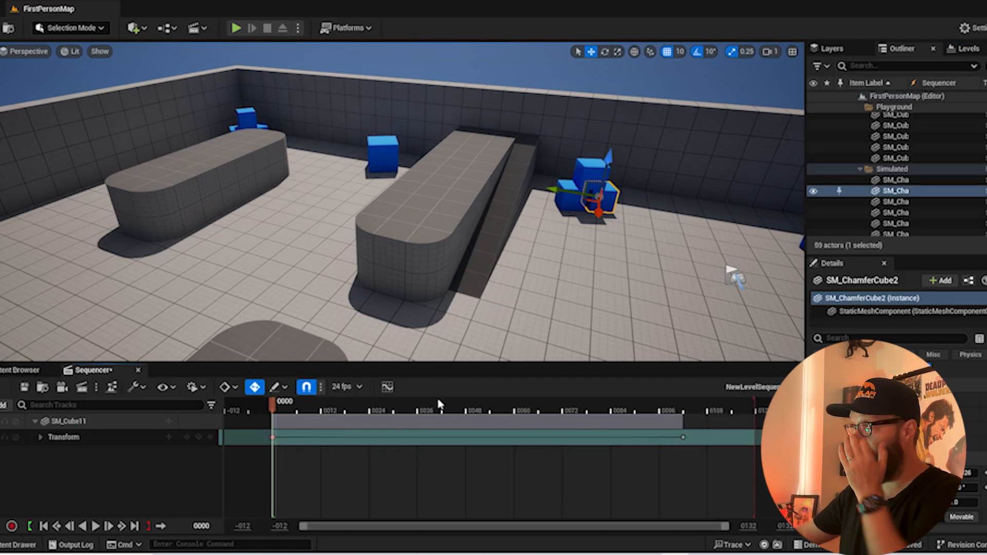
click(387, 388)
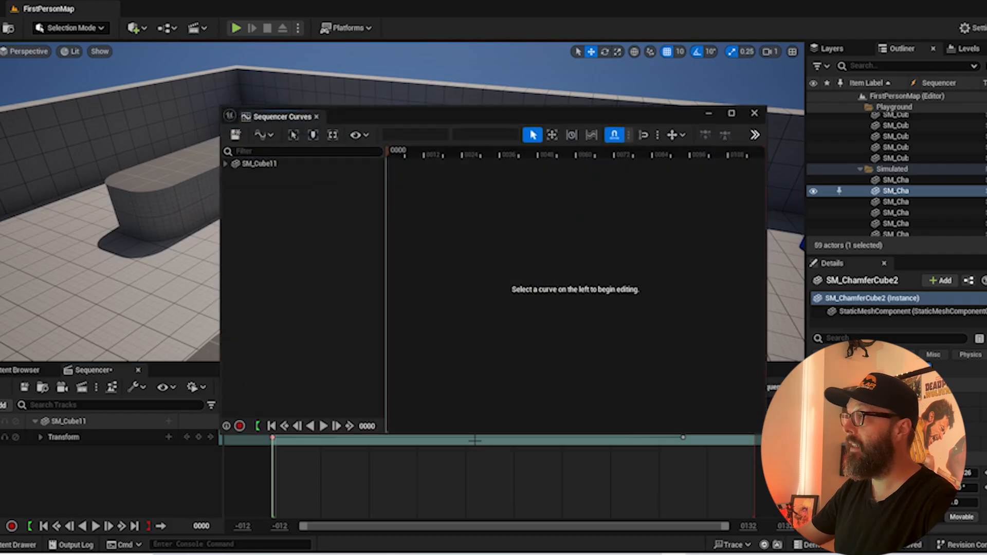
click(260, 163)
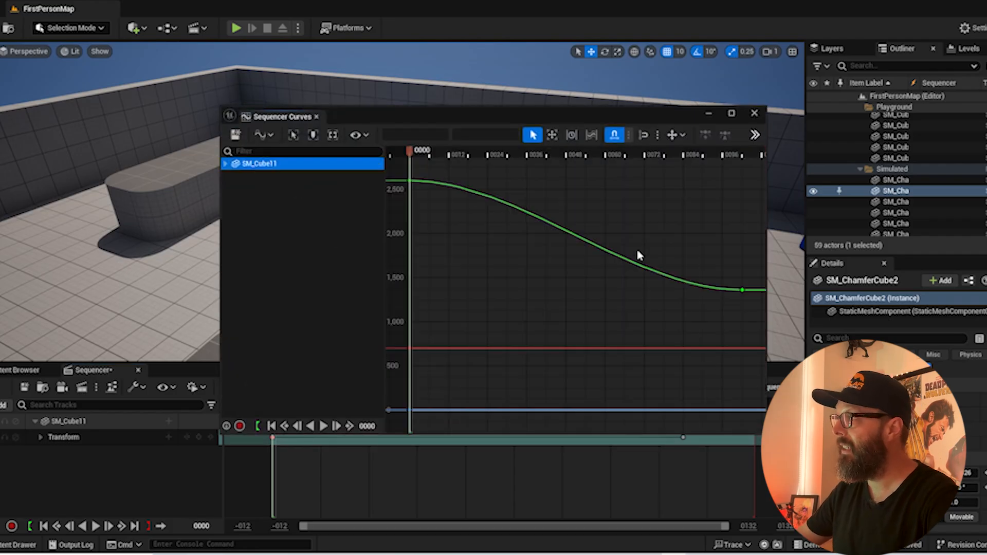
Finish examining the animation curves, preview the level in the four-pane viewport layout and restore the single perspective view
drag(404, 174, 758, 433)
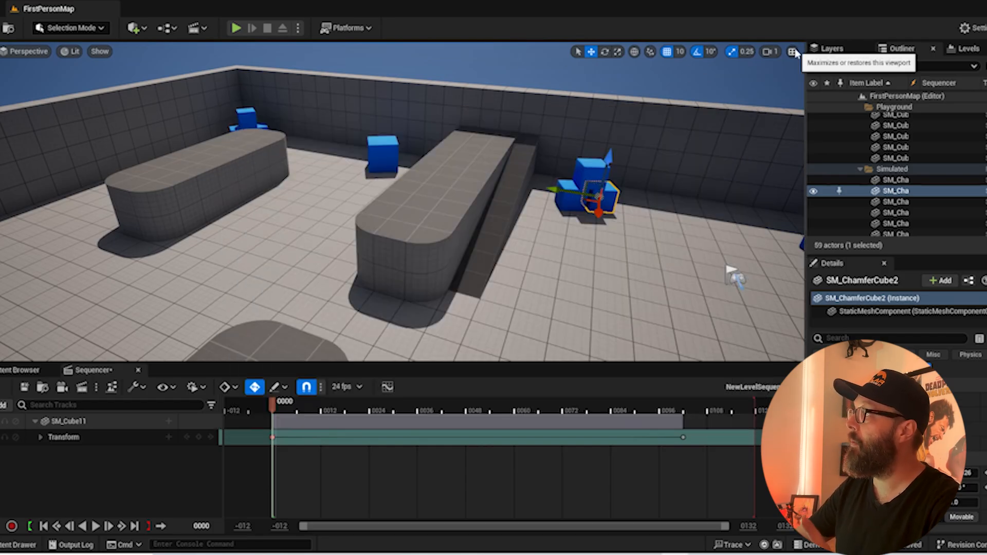
click(792, 51)
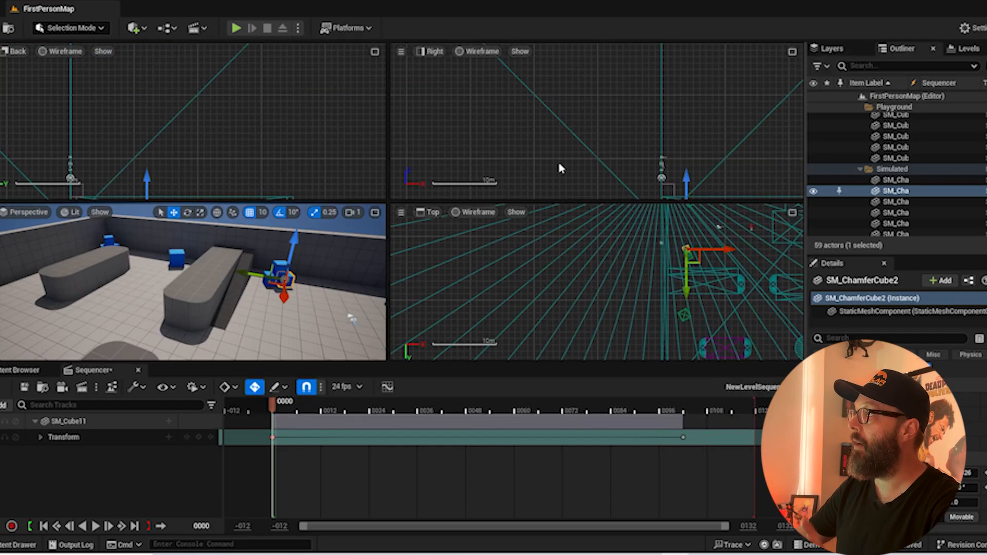
click(375, 213)
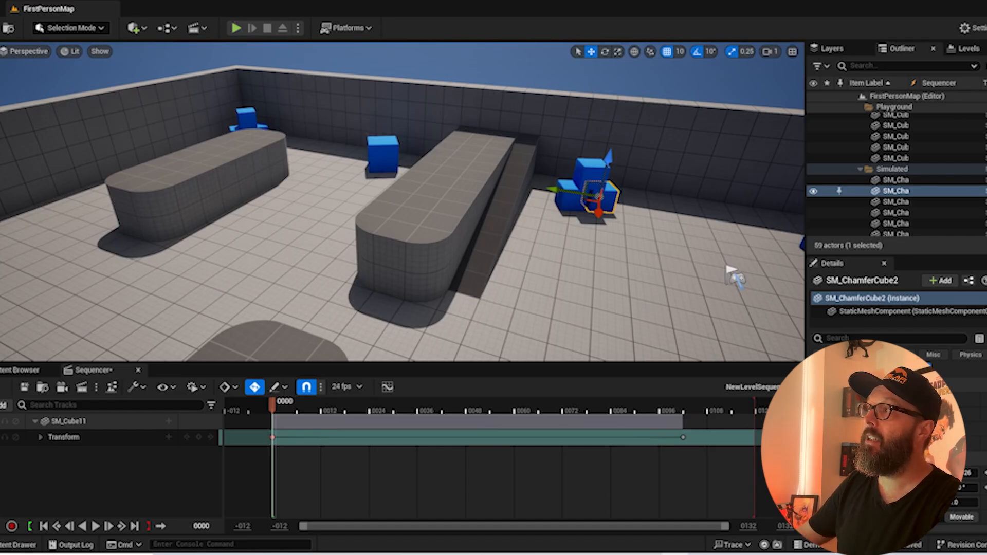
Change the viewport layout to two side-by-side panes and set the Top wireframe pane to Perspective
click(2, 51)
mouse_move(68, 290)
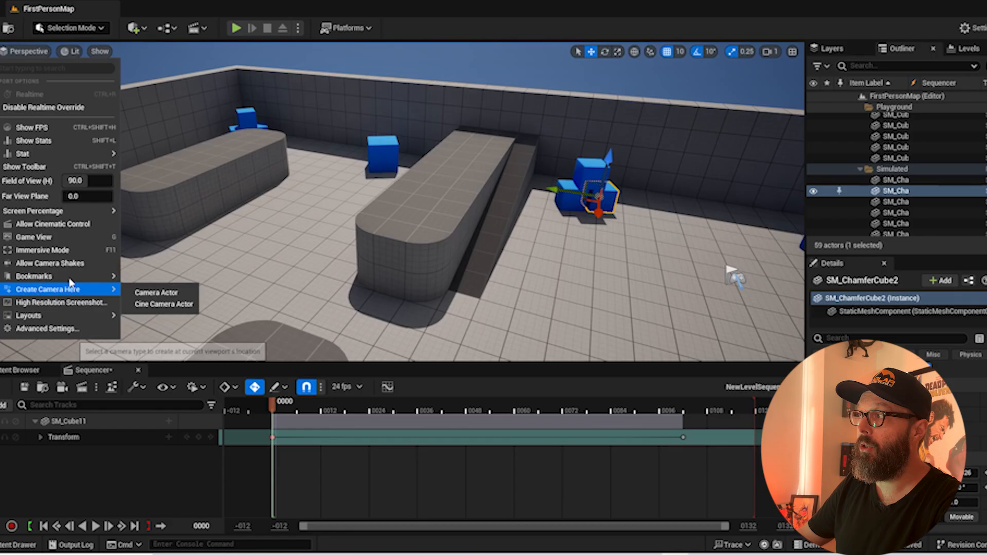
mouse_move(62, 315)
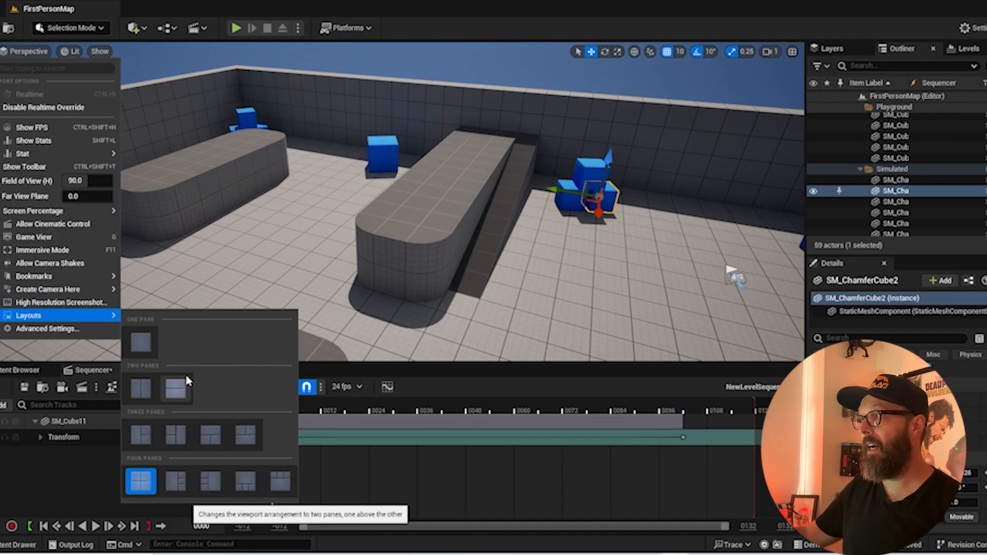
click(142, 389)
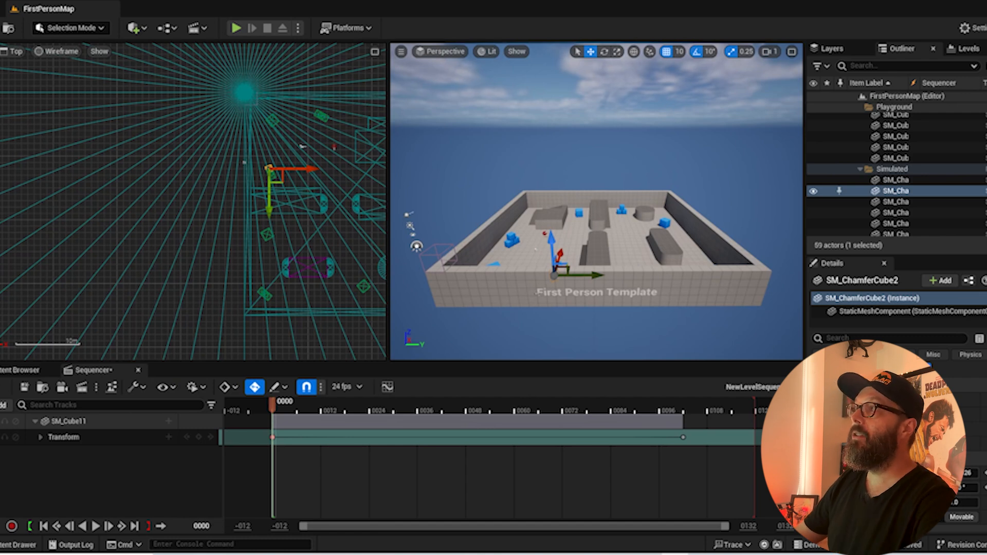
click(15, 53)
click(46, 70)
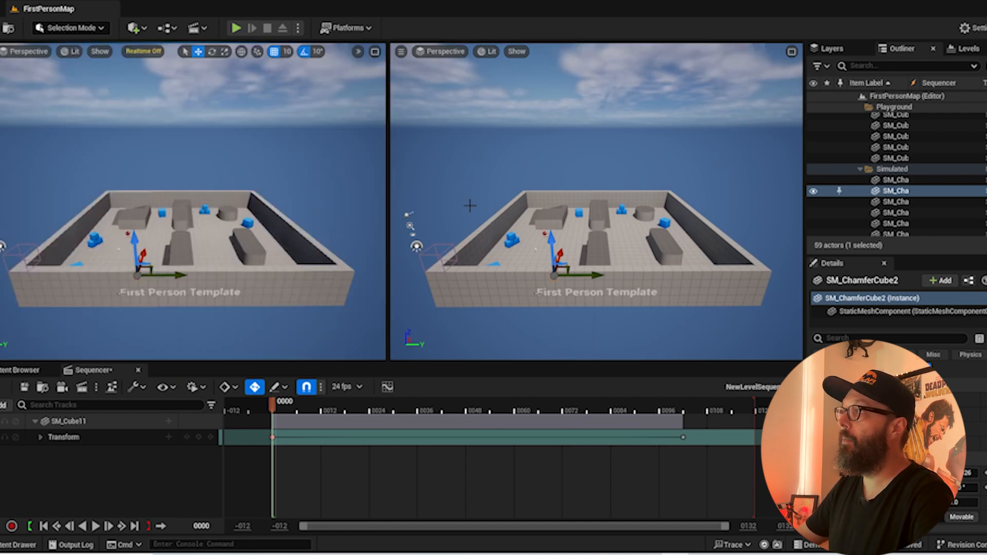
Create a Cine Camera Actor in the level sequence from a raised view over the arena
right_drag(470, 206, 532, 201)
key(s)
key(w)
right_drag(341, 169, 330, 181)
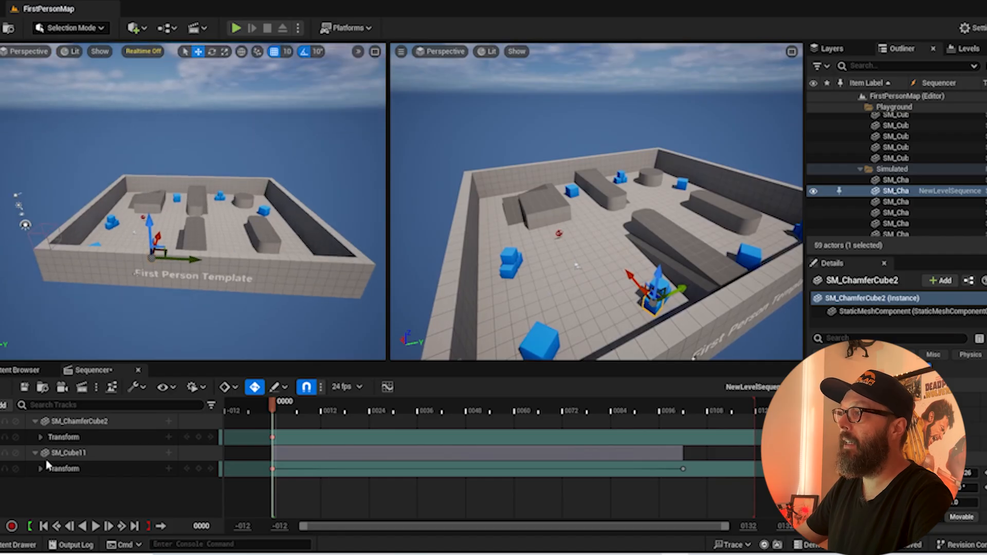
click(63, 387)
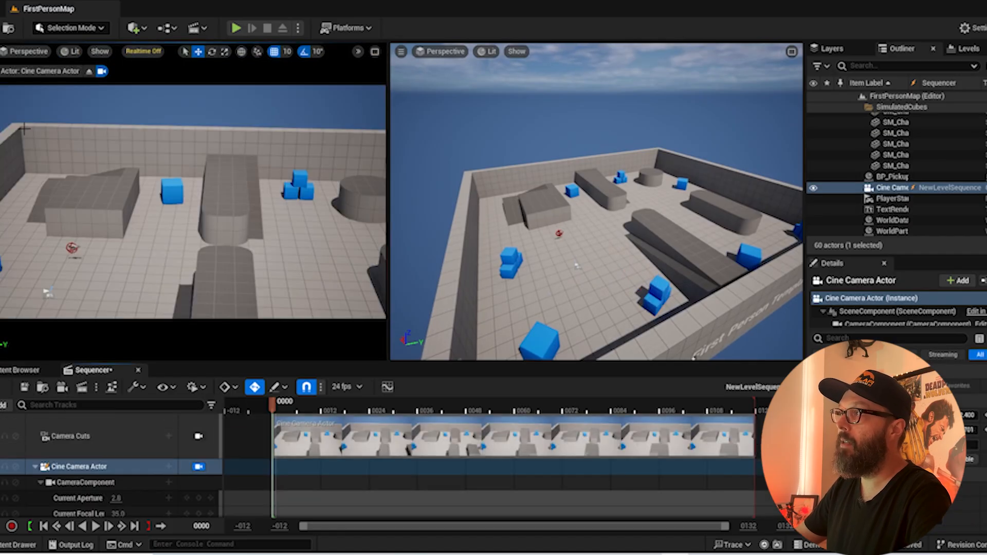
Pilot the Cine Camera Actor to a low view across the blocks from the arena wall, and scrub to frame 65
key(s)
right_drag(159, 172, 265, 125)
key(w)
key(w)
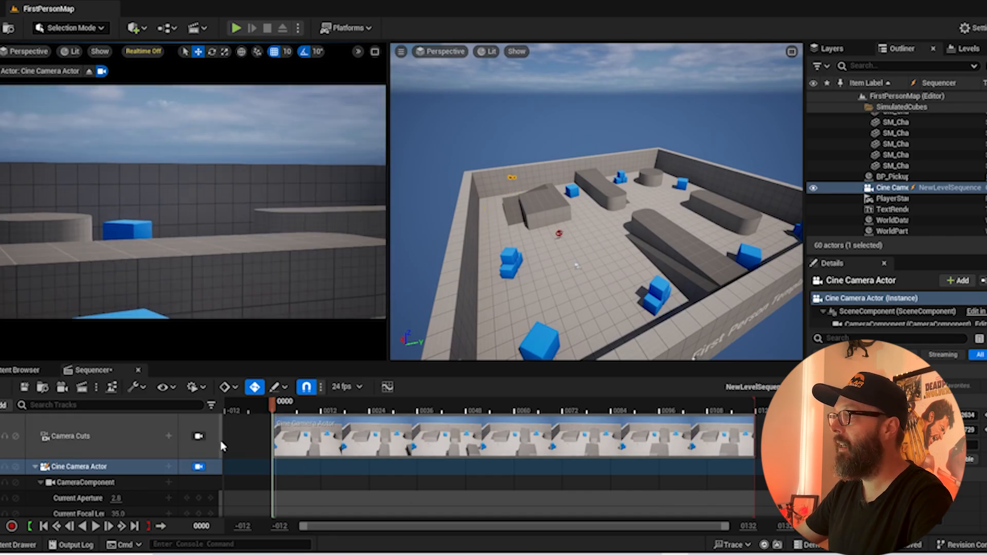
drag(273, 402, 538, 422)
Examine the arena in the free perspective pane by flying forward and backward and looking around the blocks
key(w)
right_drag(656, 190, 679, 173)
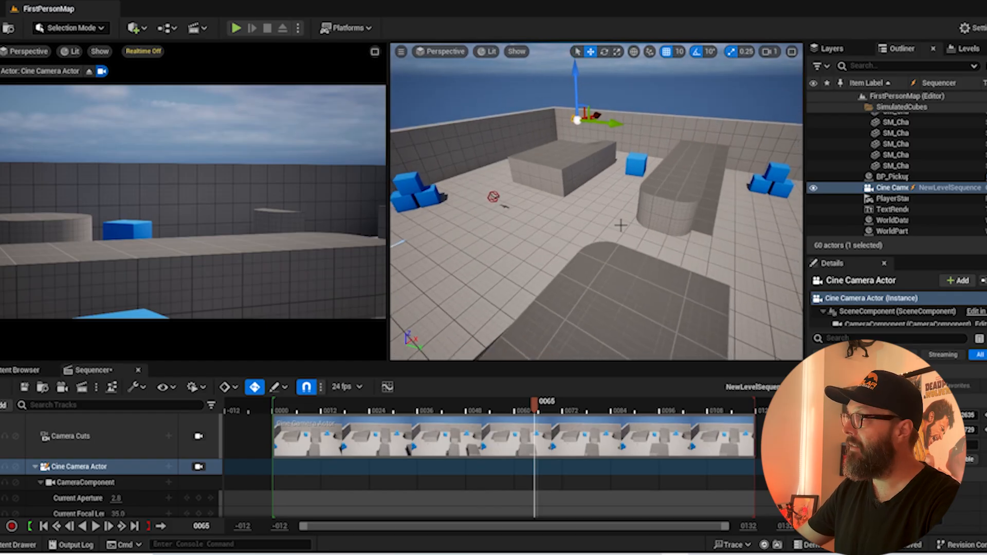
right_drag(622, 225, 531, 122)
key(w)
key(s)
key(w)
key(s)
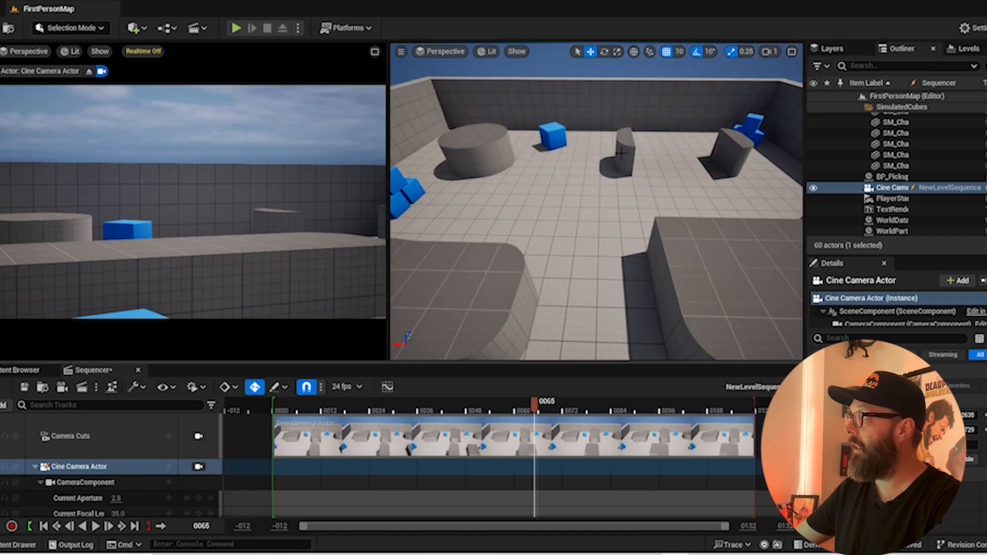
drag(572, 217, 575, 162)
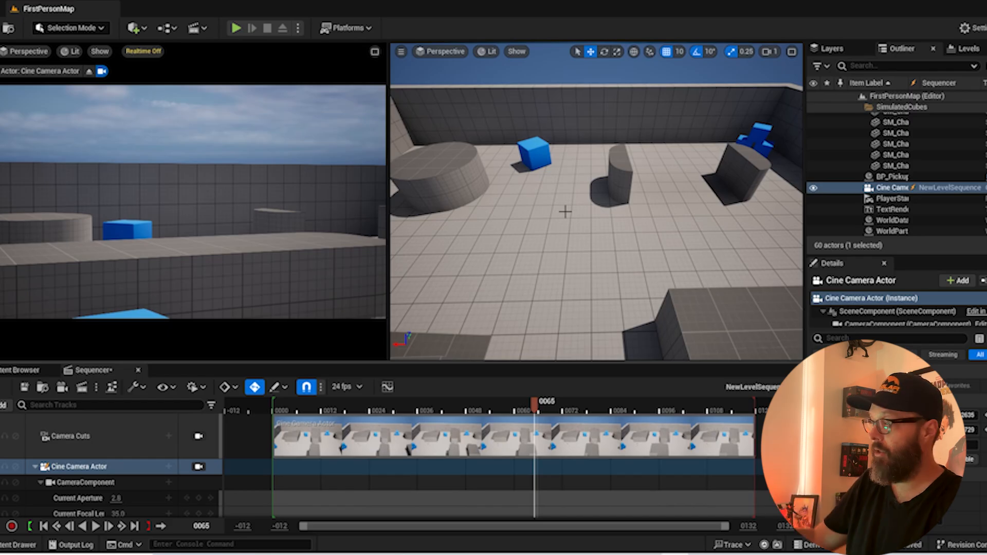
Examine the whole arena and the cine camera's placement from several angles by orbiting, panning and zooming the free perspective pane
drag(524, 249, 494, 204)
right_drag(596, 206, 465, 205)
scroll(606, 297, down, 6)
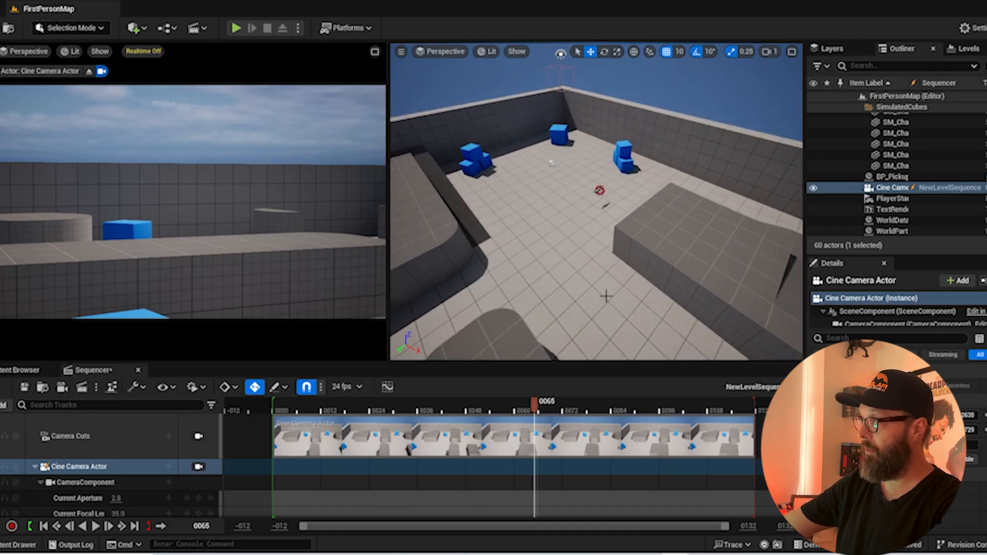
scroll(603, 304, down, 5)
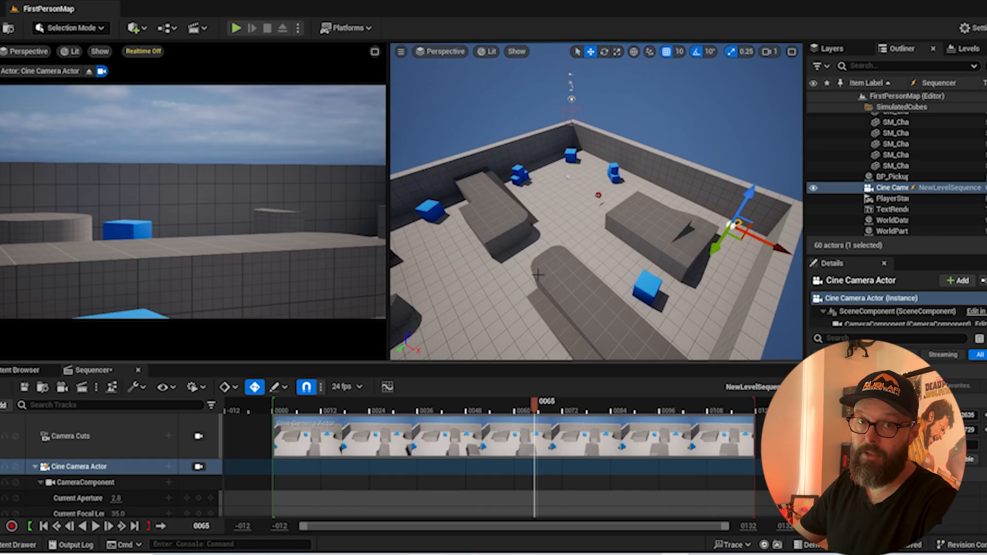
alt+drag(556, 222, 478, 149)
alt+drag(620, 114, 621, 113)
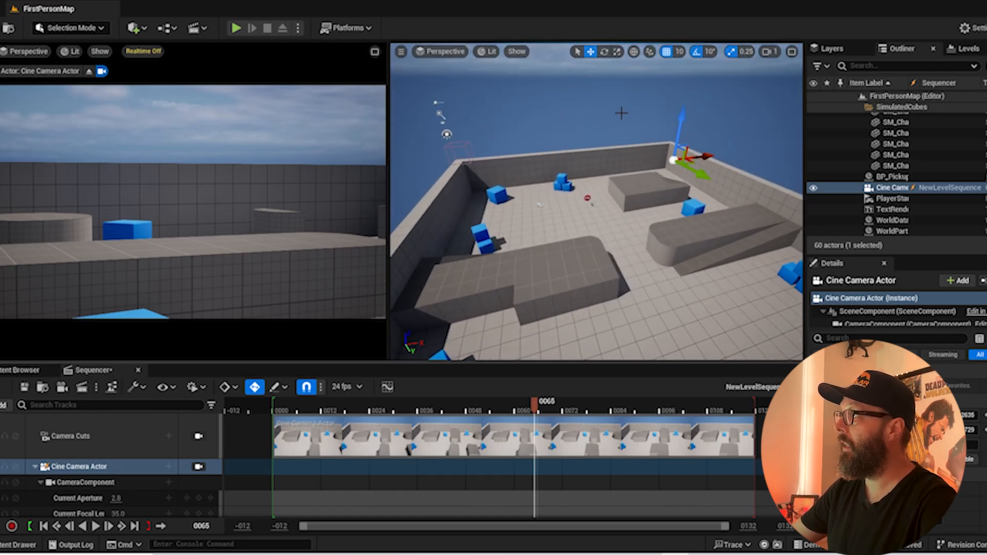
alt+drag(643, 180, 689, 192)
drag(619, 229, 617, 252)
drag(637, 212, 638, 205)
middle_drag(636, 180, 612, 200)
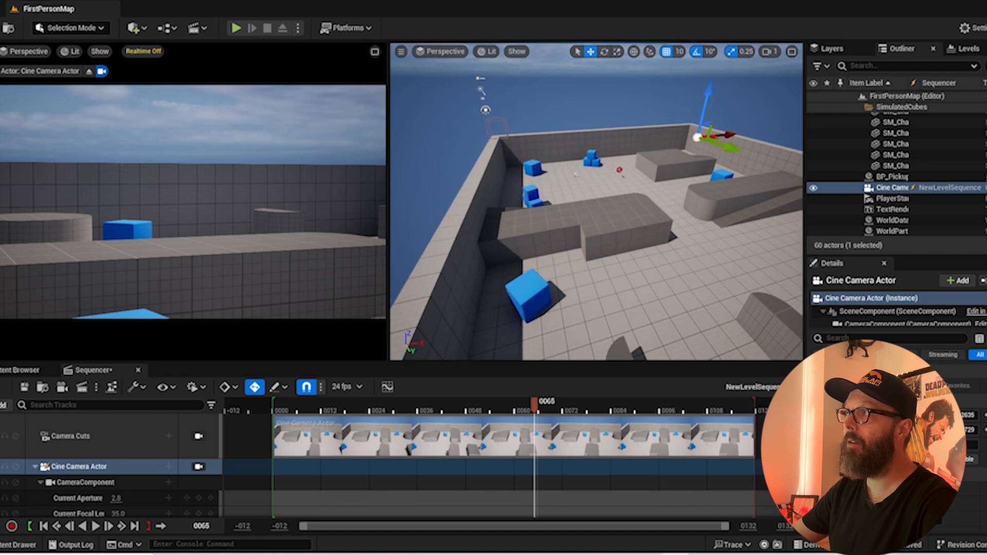
Search the Editor Preferences for "invert" and enable Invert Middle Mouse Pan
click(90, 158)
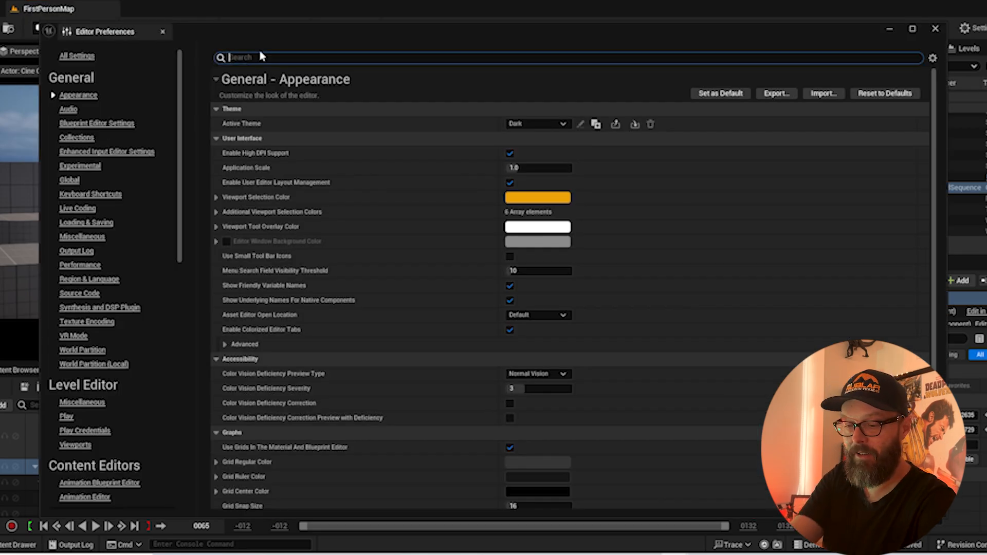
text(invert)
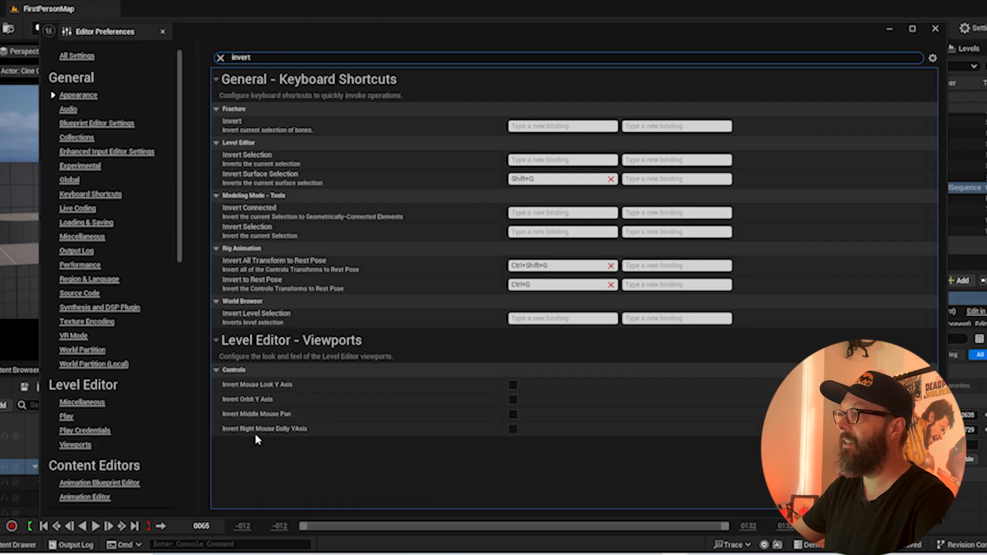
click(513, 414)
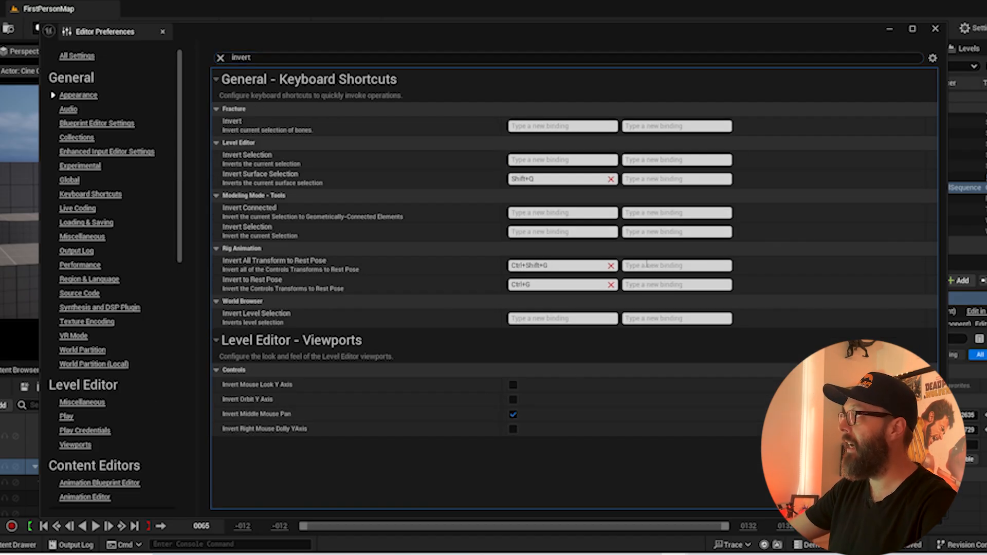
click(933, 29)
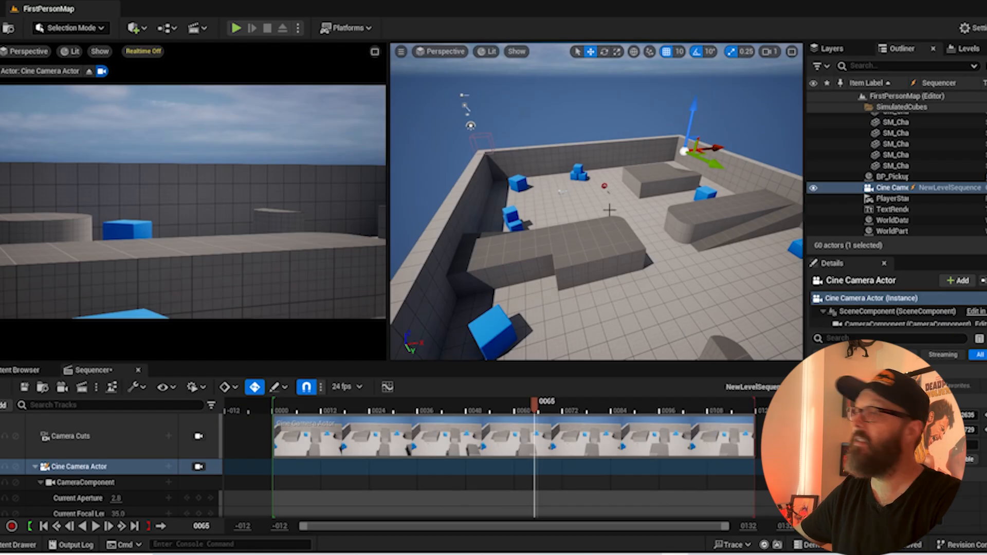
Fly through the arena again in the free perspective pane, viewing it from above and from near floor level
alt+drag(657, 236, 787, 227)
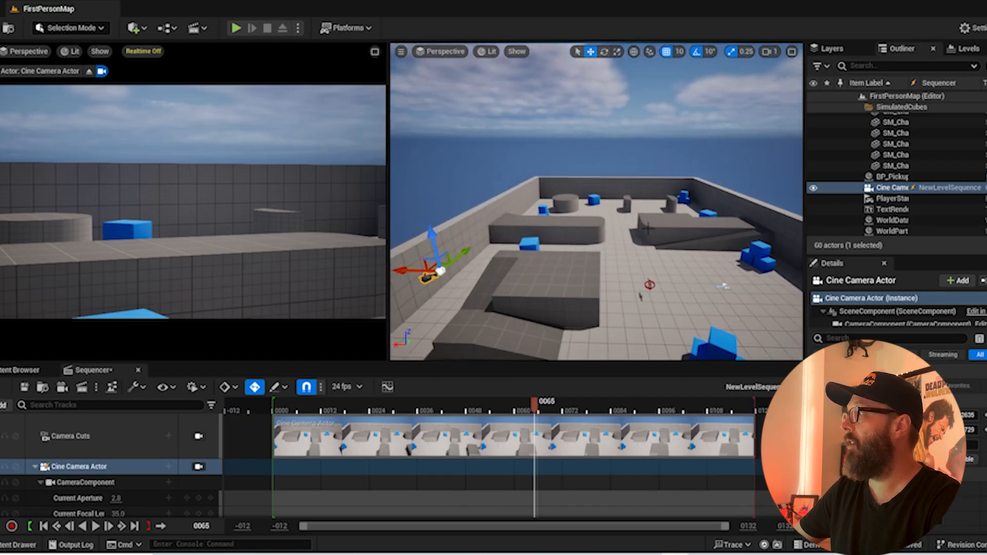
right_drag(648, 228, 745, 247)
key(w)
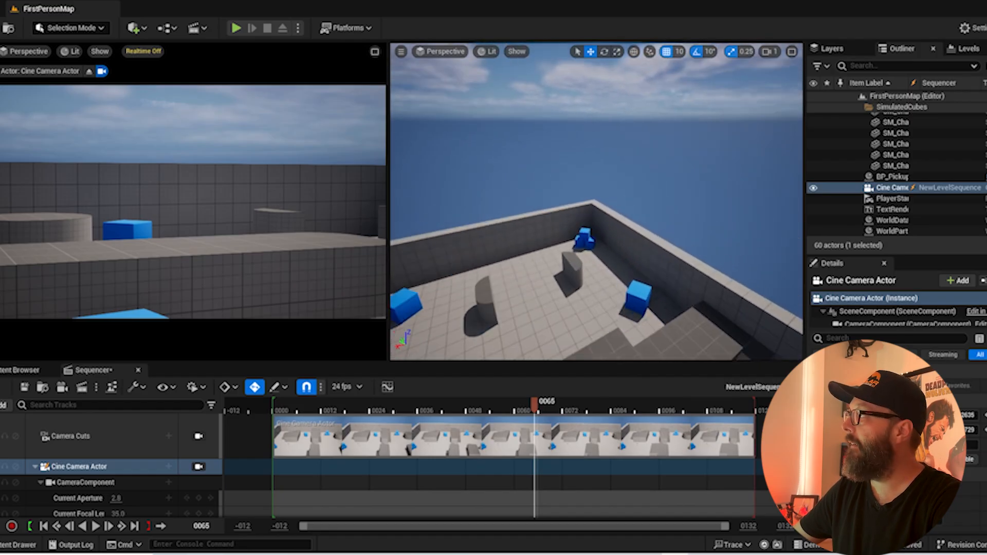
key(a)
right_drag(597, 226, 733, 267)
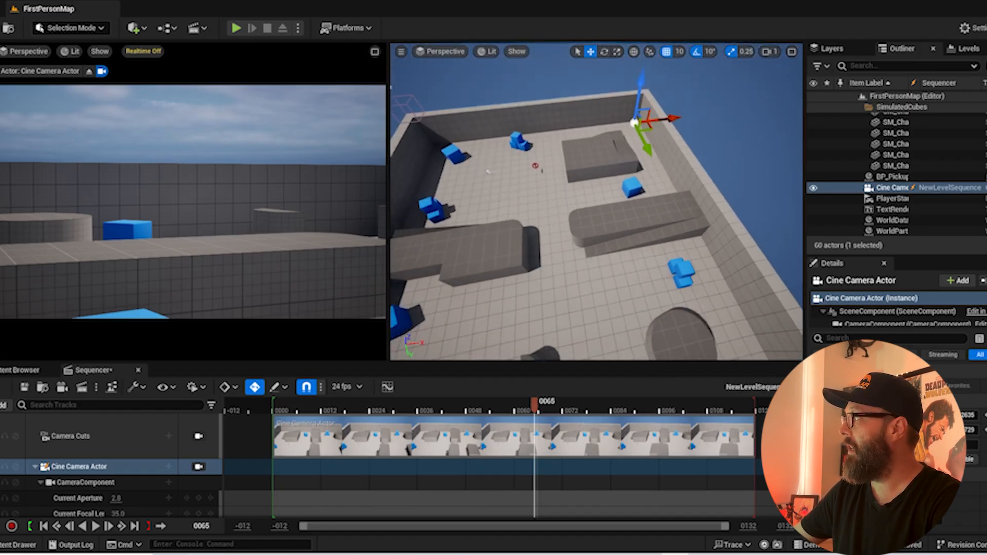
key(w)
right_drag(597, 206, 411, 175)
key(w)
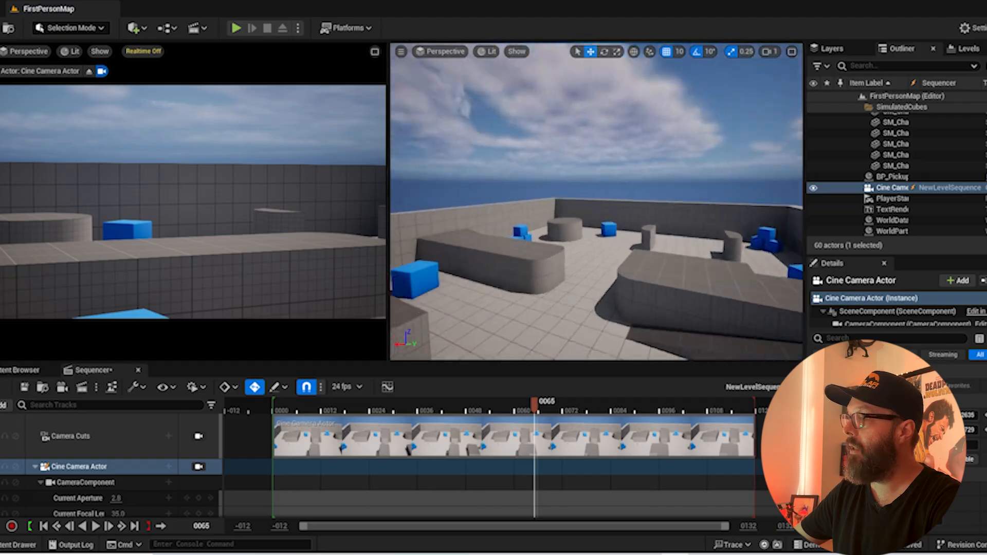